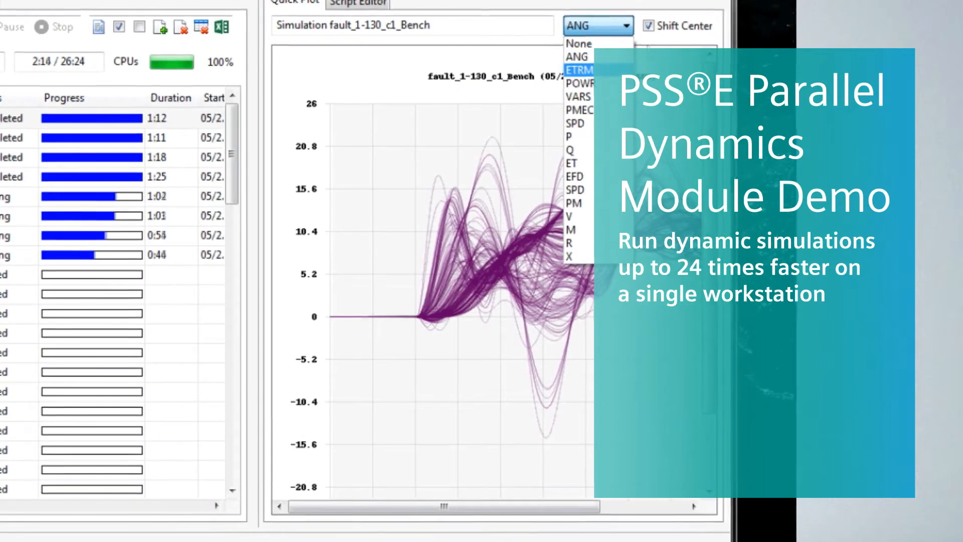
- Toggle the Shift Center option on the ANG plot of simulation fault_1-130_c1_Bench to compare both views
click(650, 28)
click(654, 24)
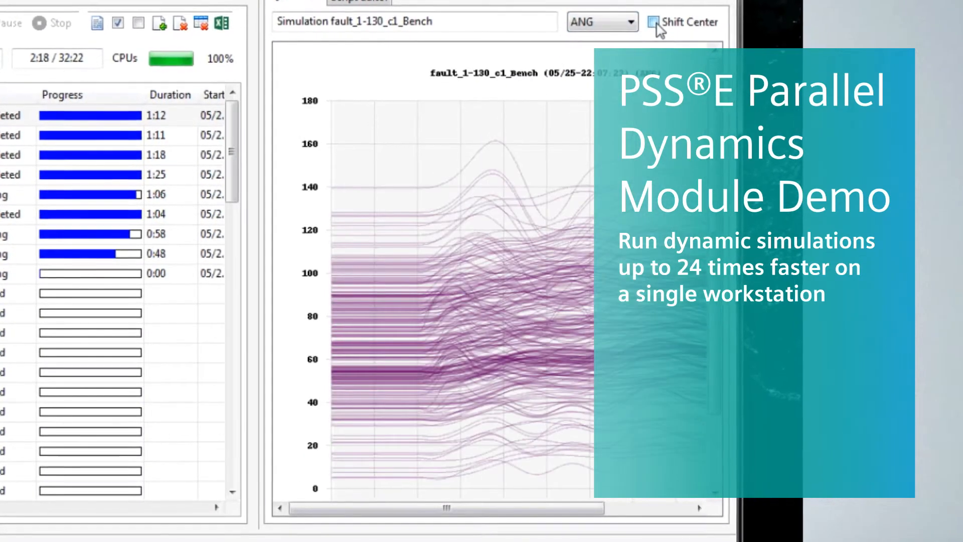
click(654, 23)
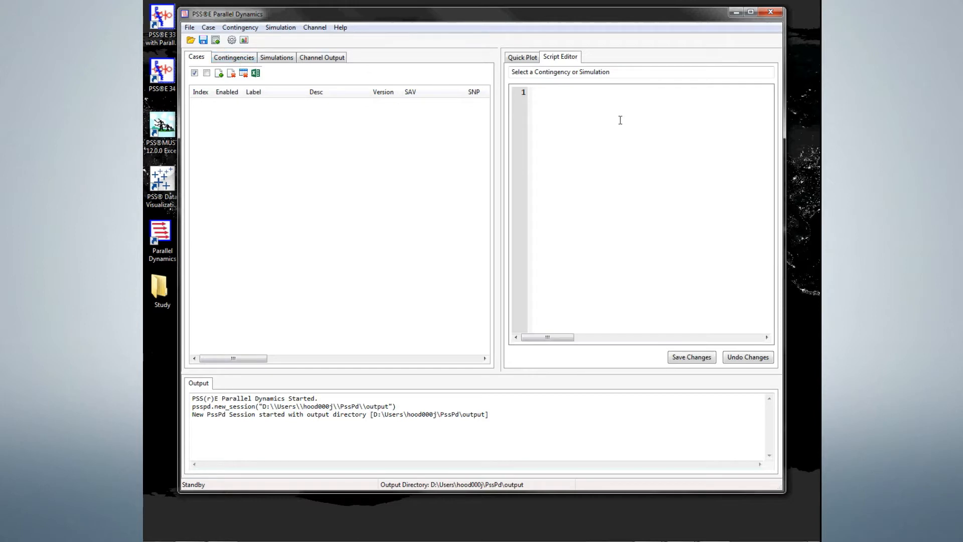
click(522, 58)
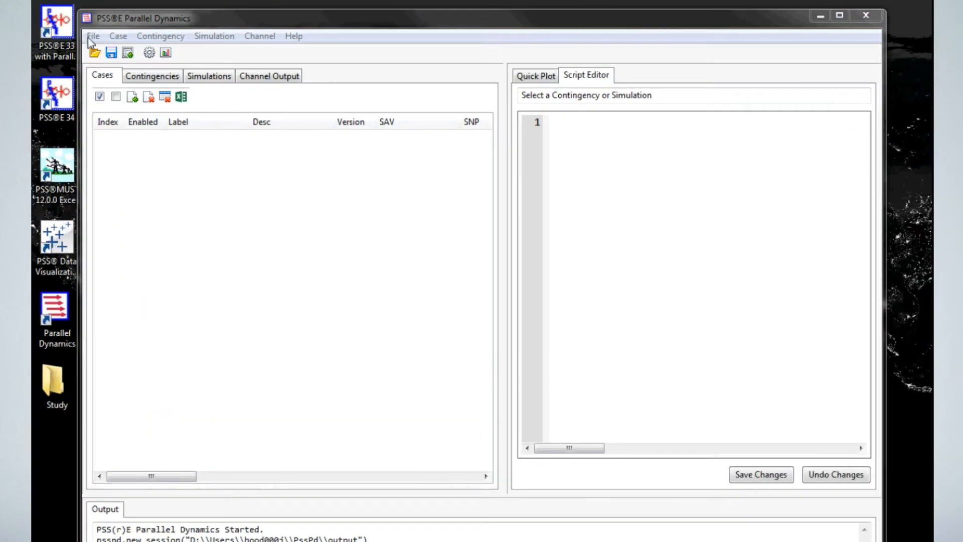
- Open the session settings and defaults and set the parent output directory to the Study folder on the Desktop
click(189, 29)
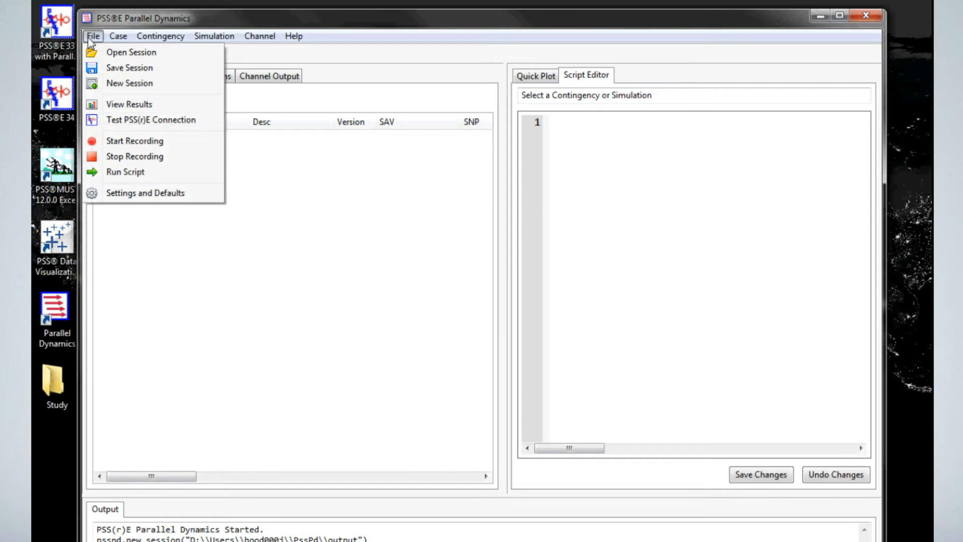
click(143, 195)
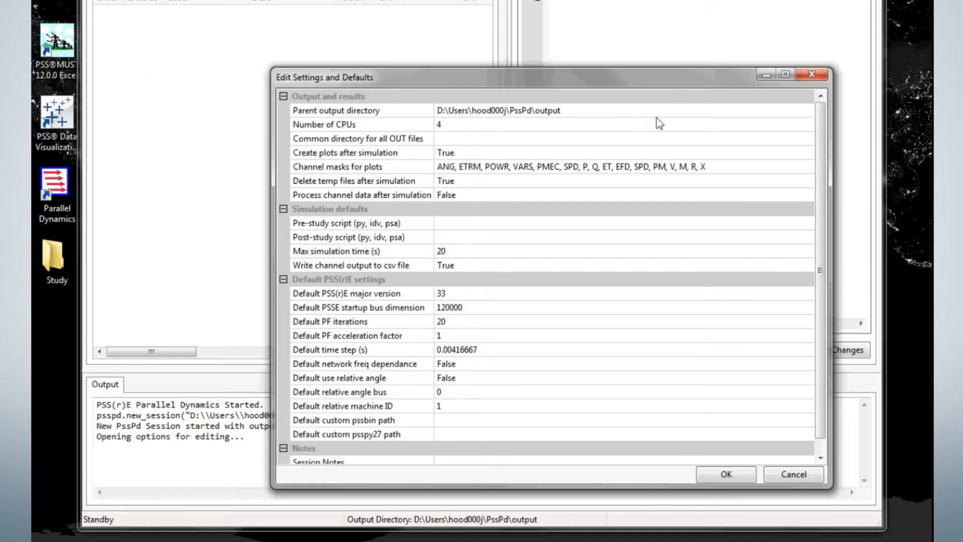
click(669, 113)
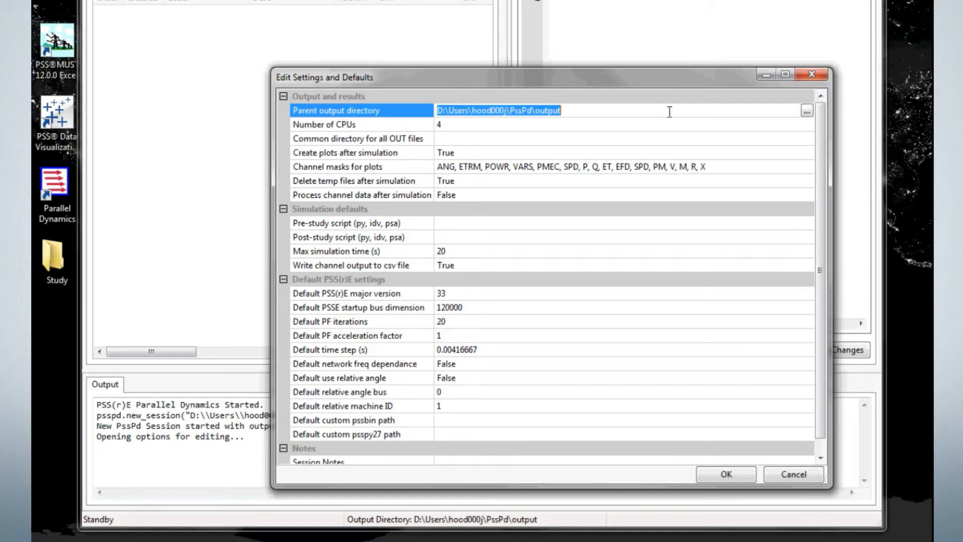
click(807, 112)
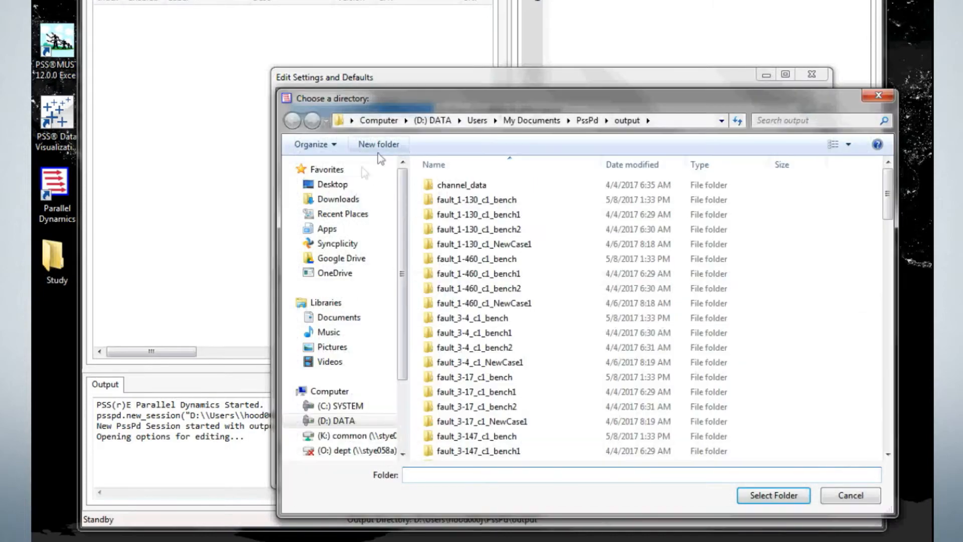
click(359, 185)
double_click(447, 449)
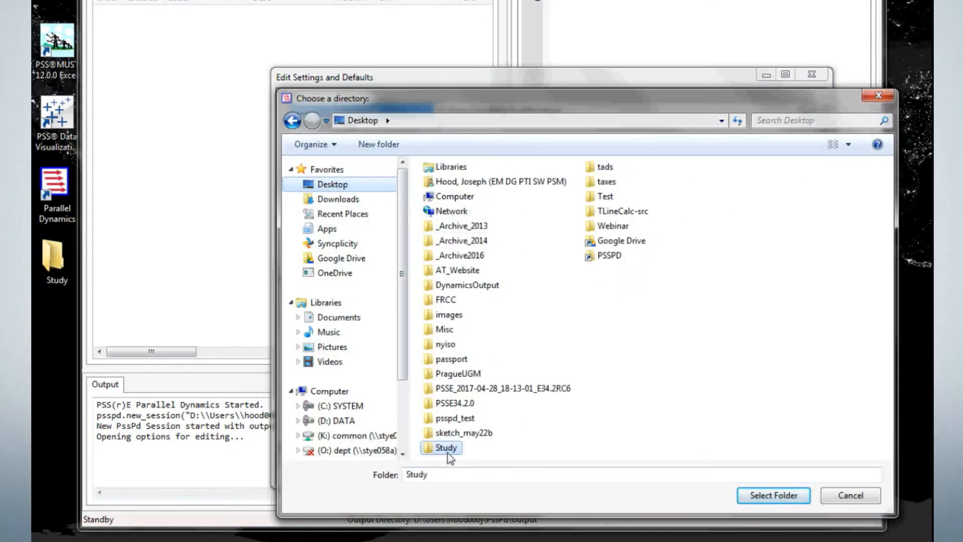
click(758, 498)
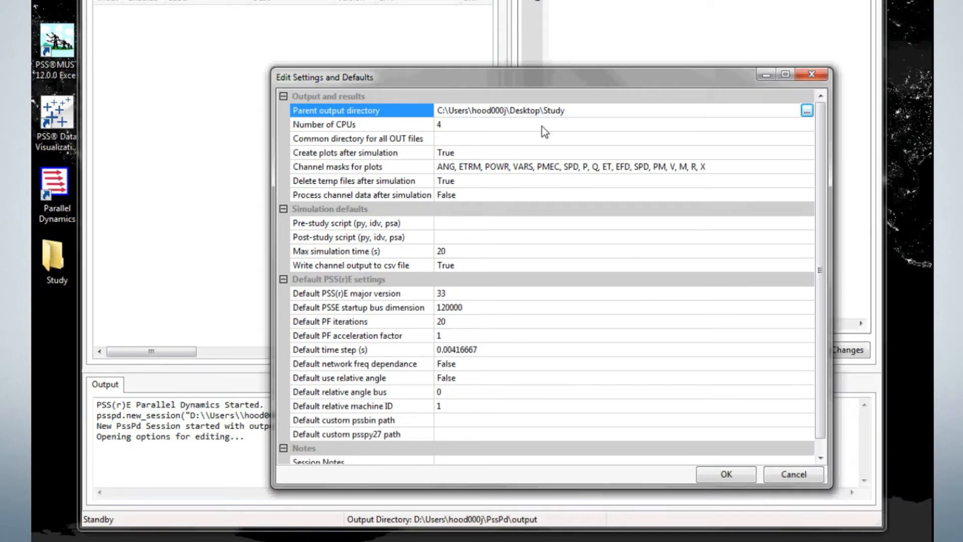
- Review the CPU count, CSV output and default PSS(r)E version and power flow settings, and accept the session settings
click(808, 127)
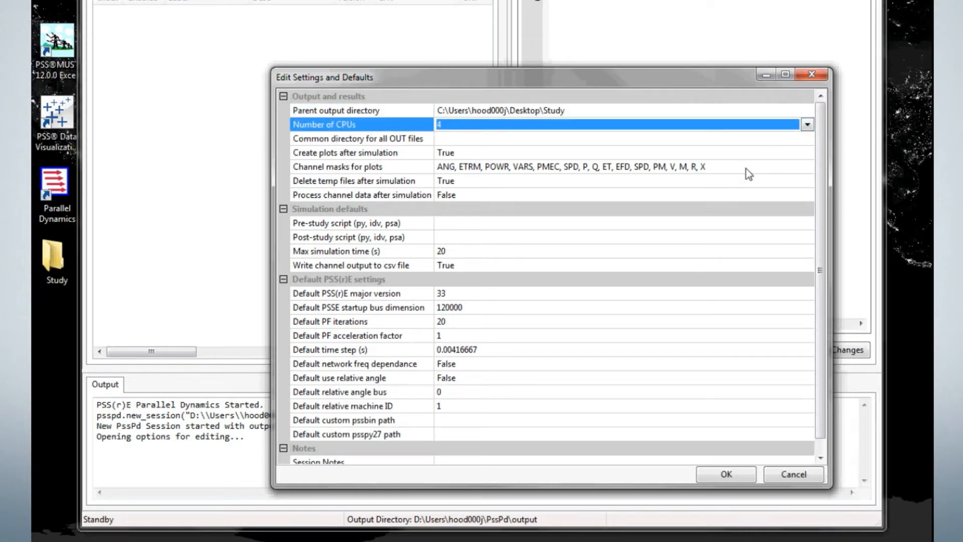
click(487, 267)
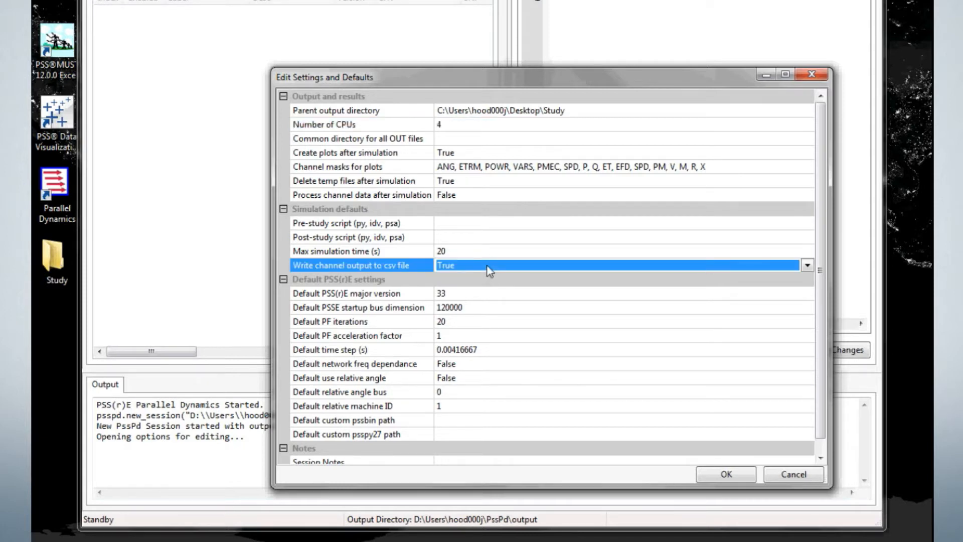
click(509, 291)
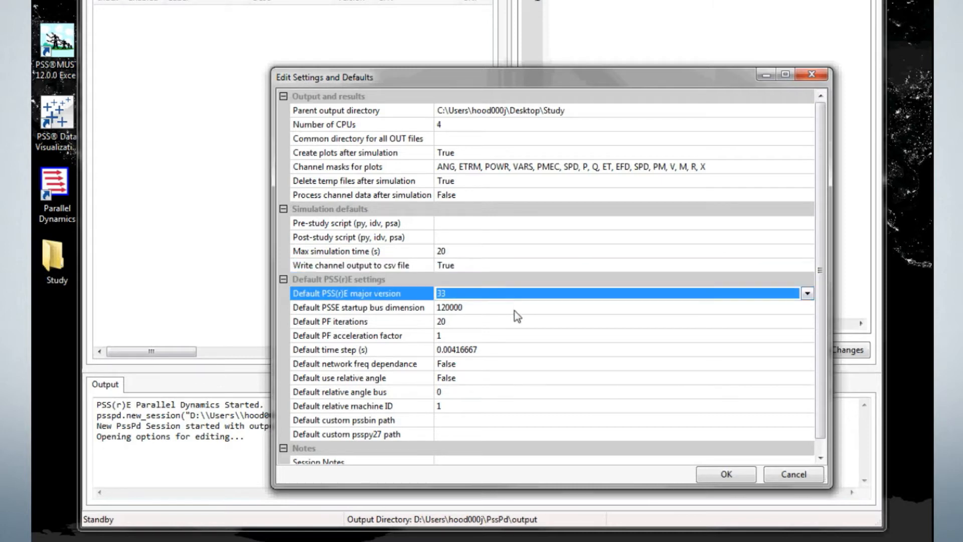
click(515, 308)
click(515, 324)
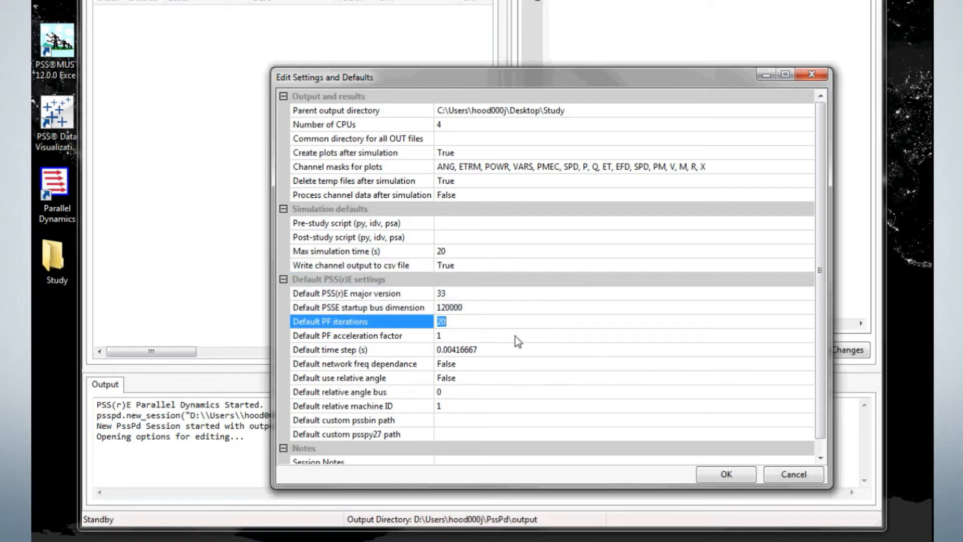
click(515, 336)
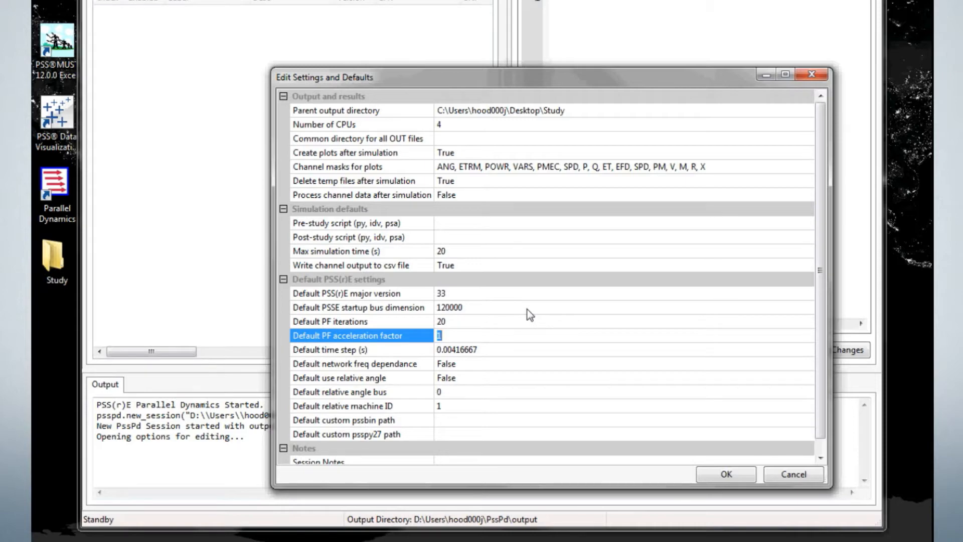
click(726, 475)
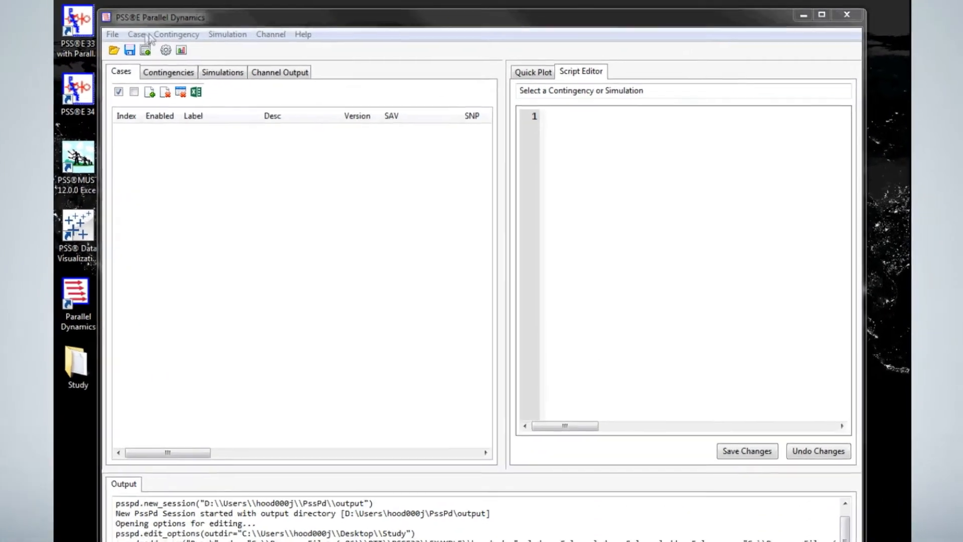
- Add a new case and set its label to Bench
click(209, 27)
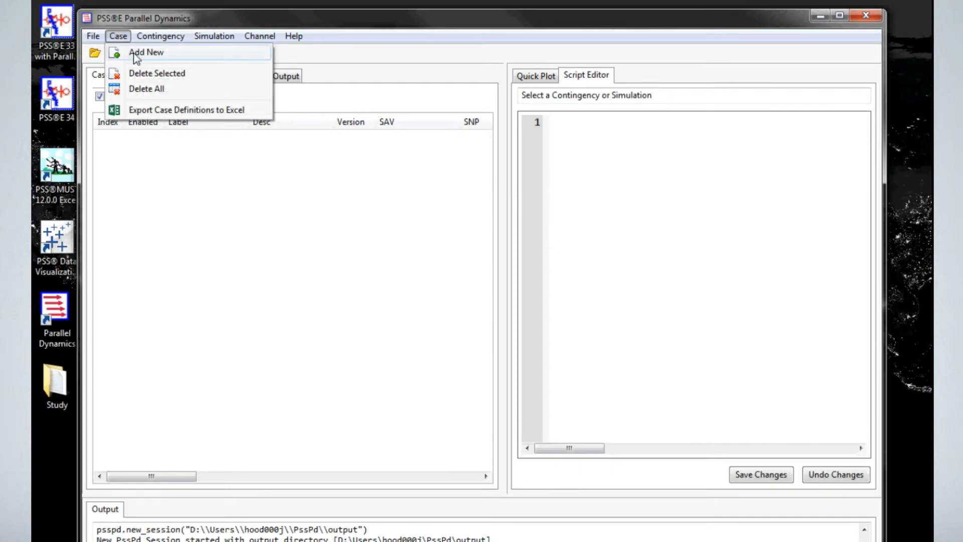
click(135, 55)
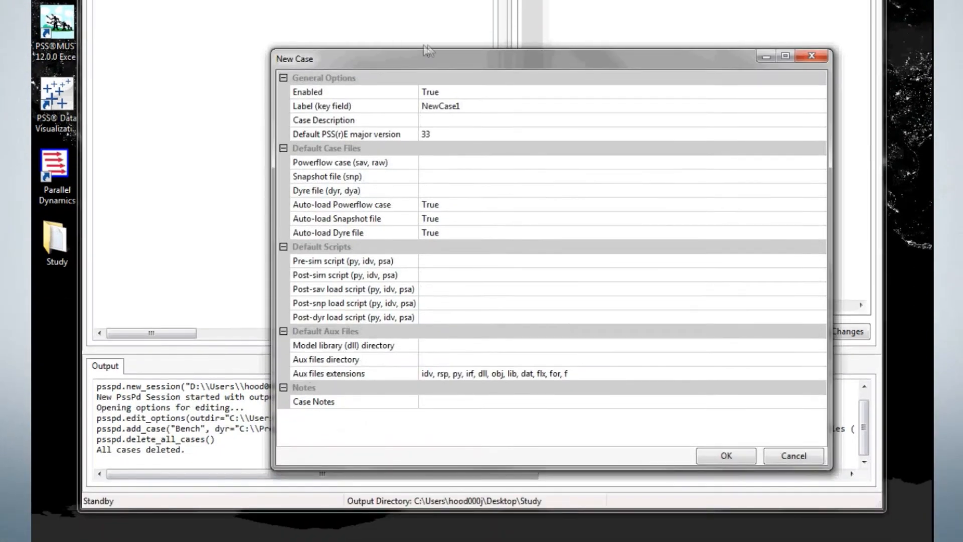
click(491, 110)
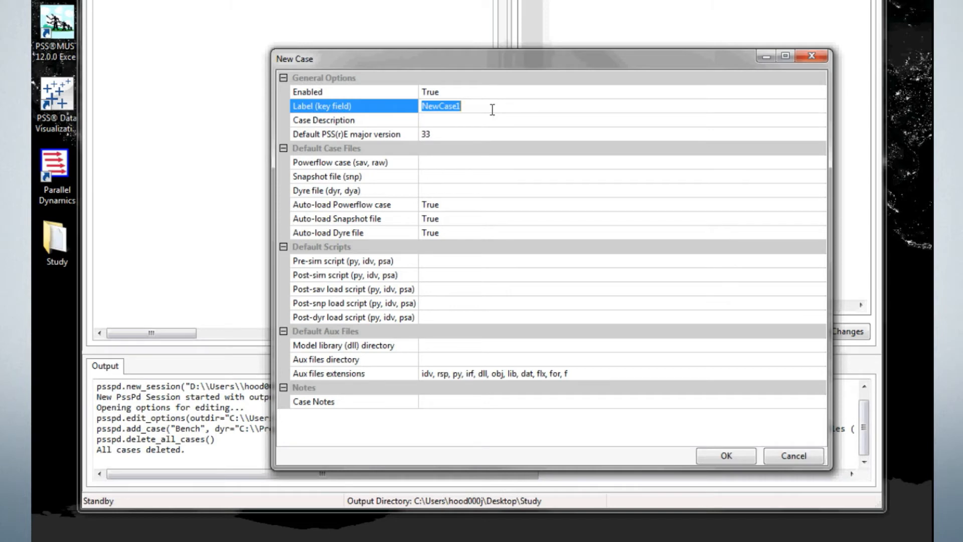
text(Bench)
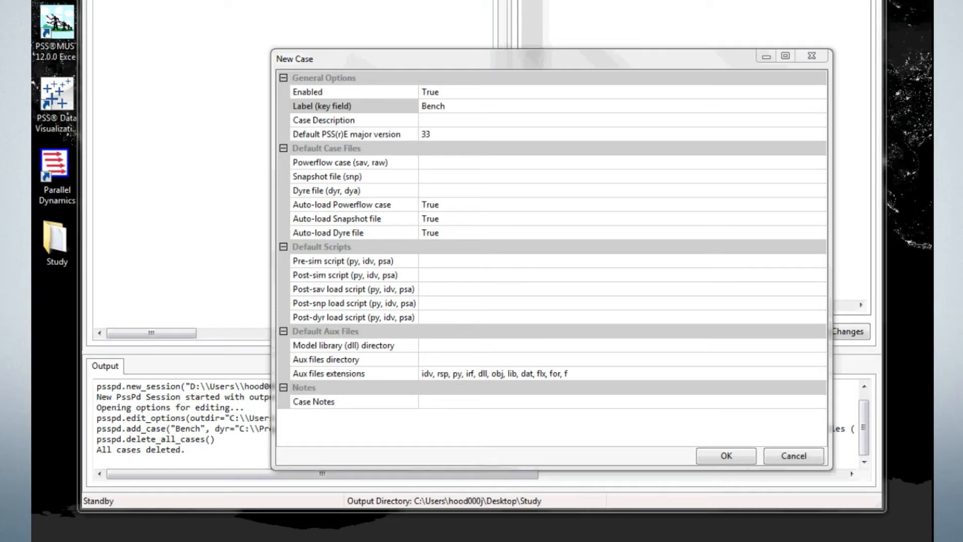
- Set the case's powerflow file to bench.sav from C:\Program Files (x86)\PTI\PSSE33\EXAMPLE
click(380, 165)
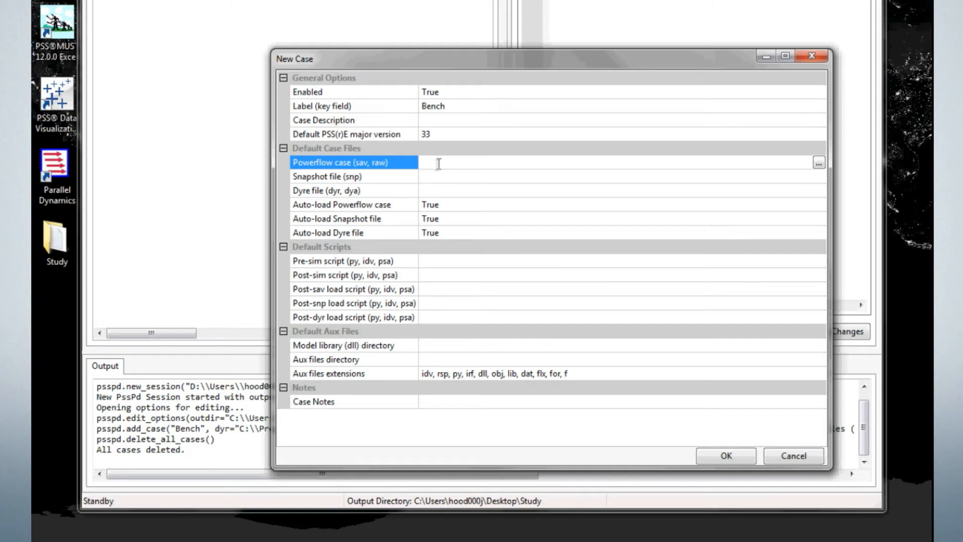
click(819, 163)
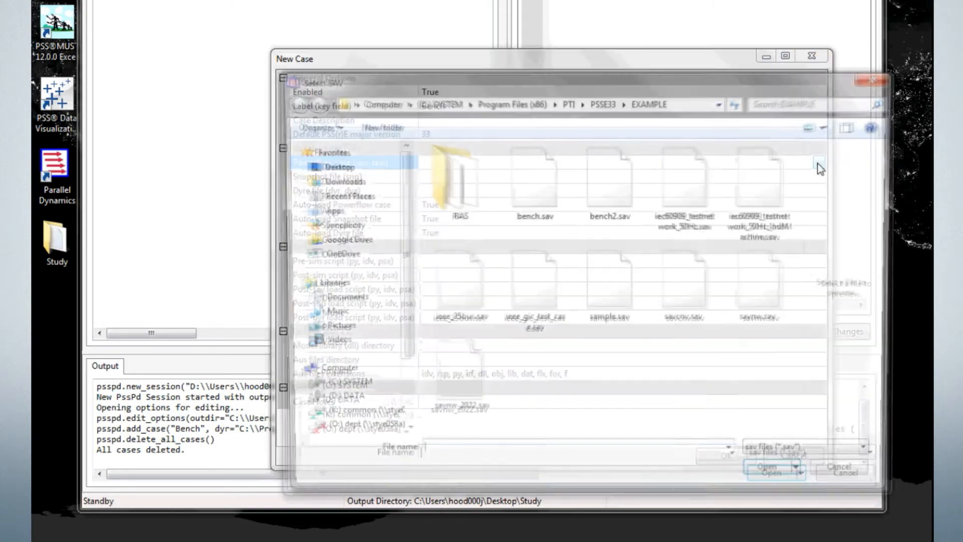
click(341, 388)
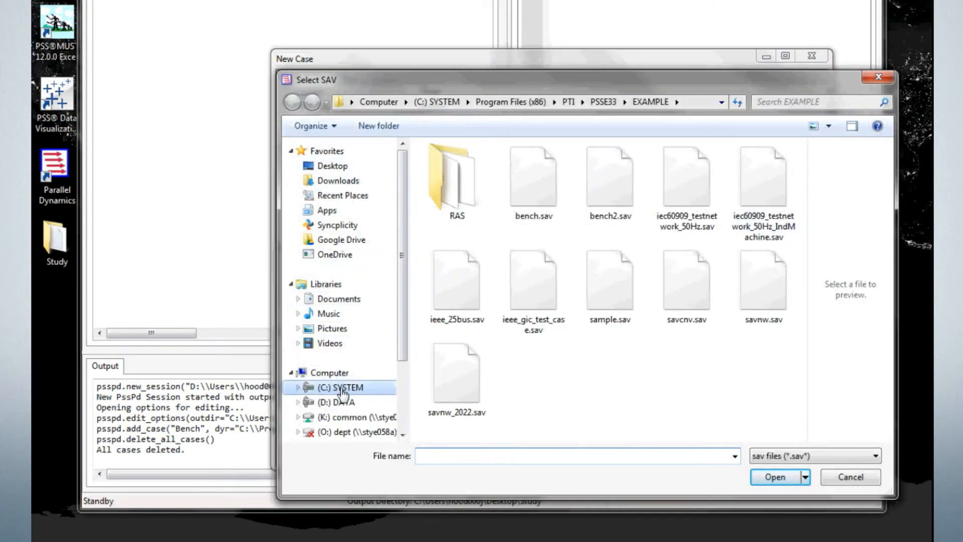
double_click(487, 300)
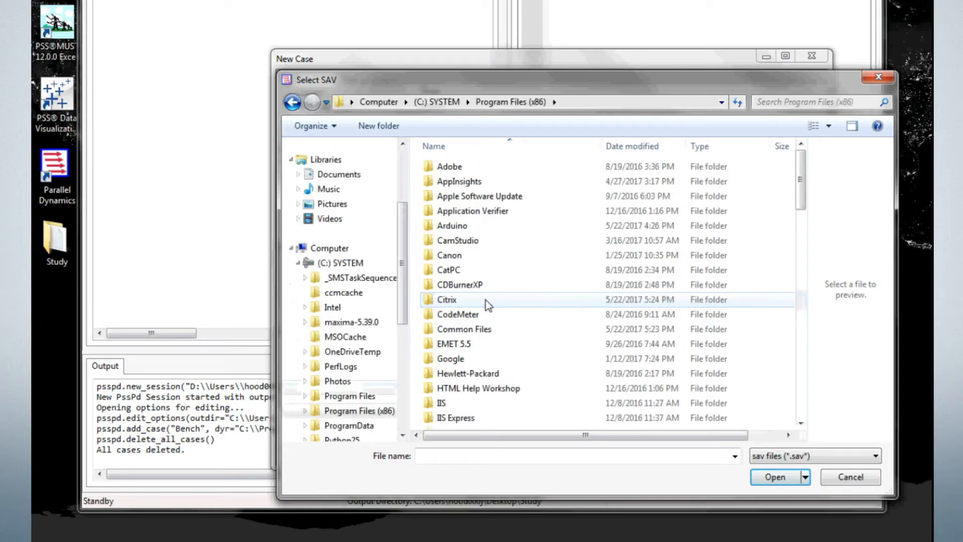
scroll(481, 286, down, 15)
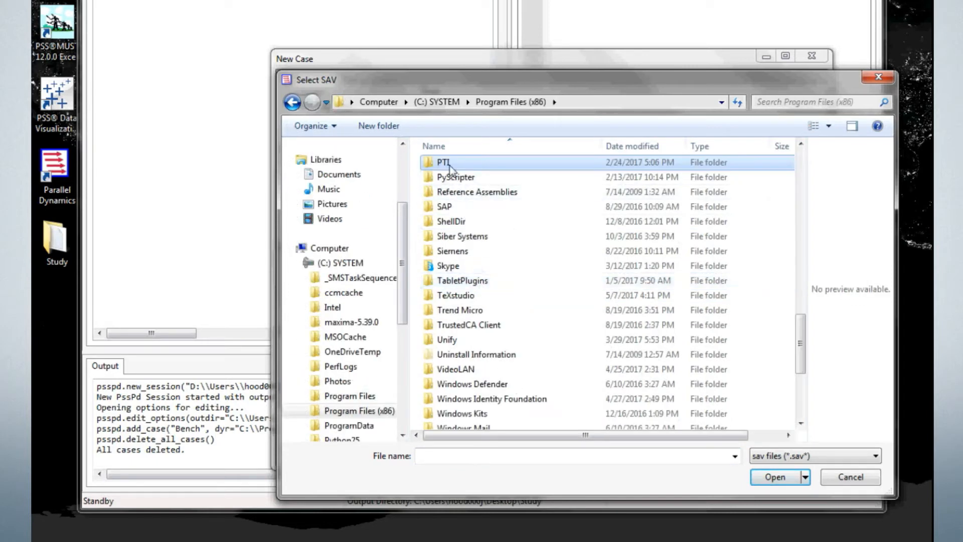
double_click(443, 162)
click(463, 245)
double_click(463, 245)
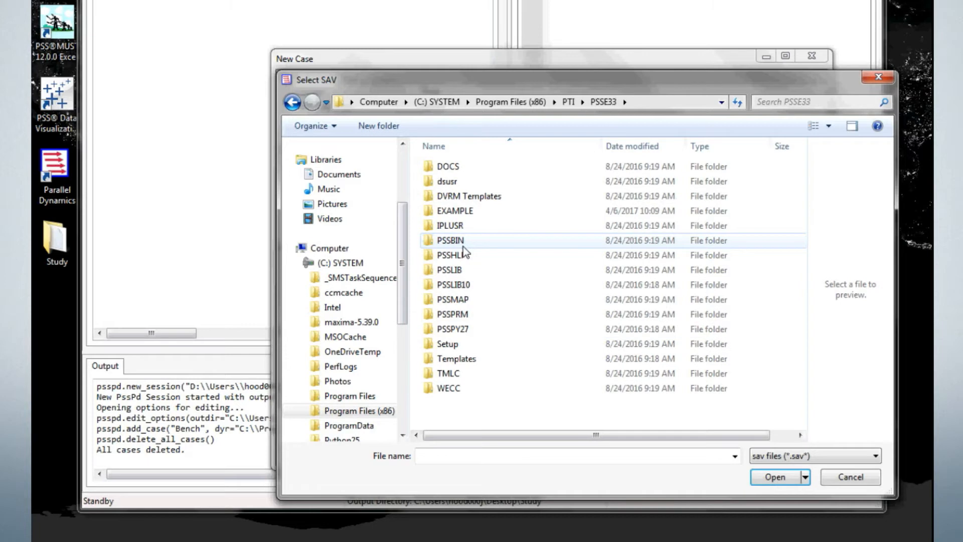
double_click(465, 214)
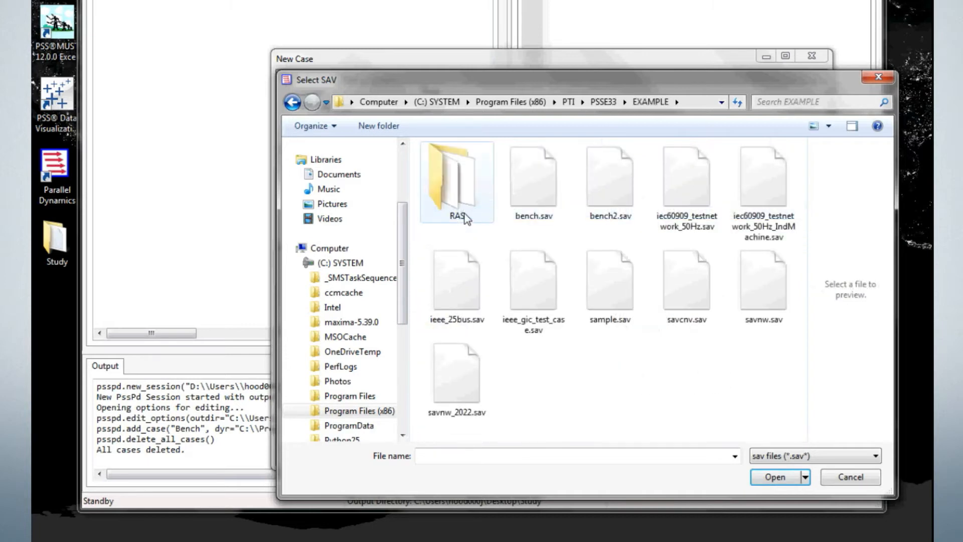
click(531, 213)
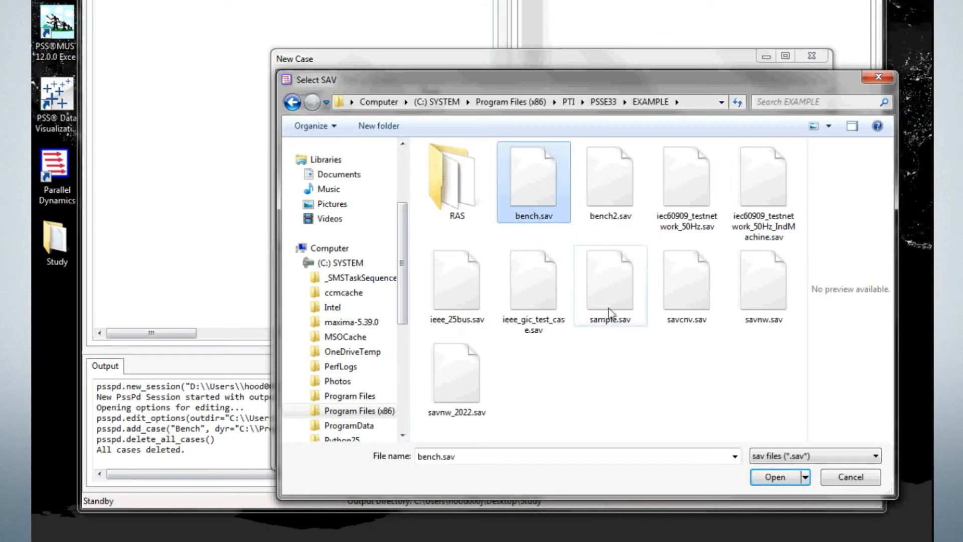
click(773, 477)
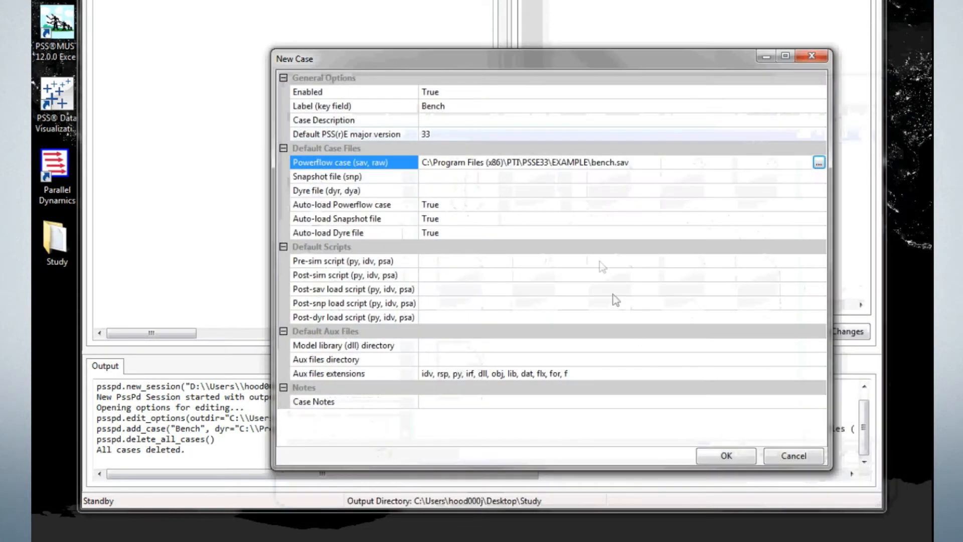
- Set the case's dyre file to bench.dyr from the PSSE33 EXAMPLE folder
click(581, 194)
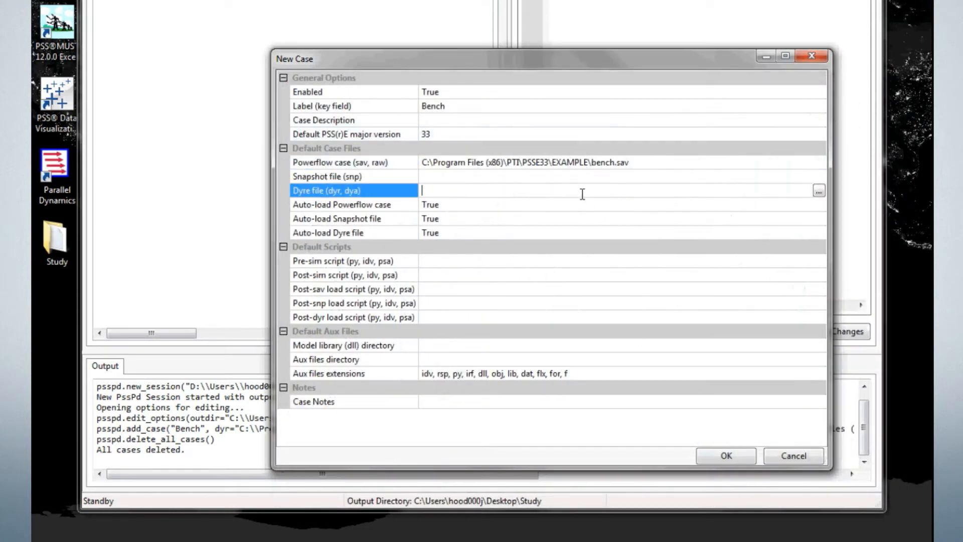
click(818, 192)
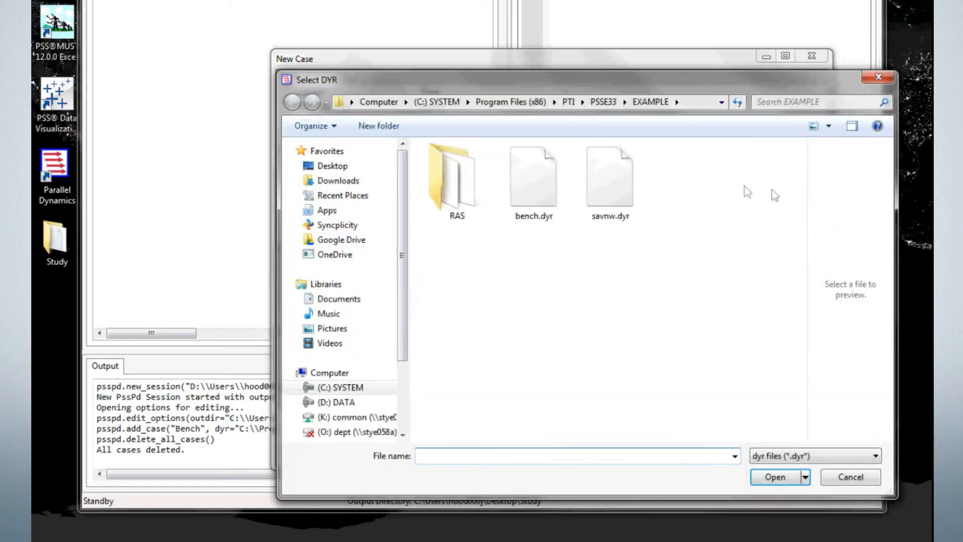
click(528, 180)
double_click(527, 178)
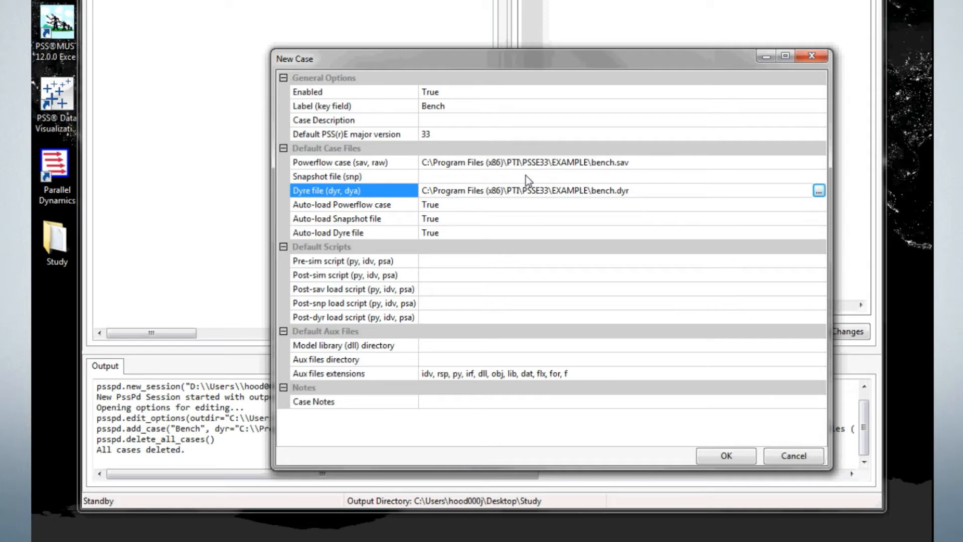
- Set auto-loading of the powerflow case, snapshot file and dyre file to False for the Bench case
double_click(471, 206)
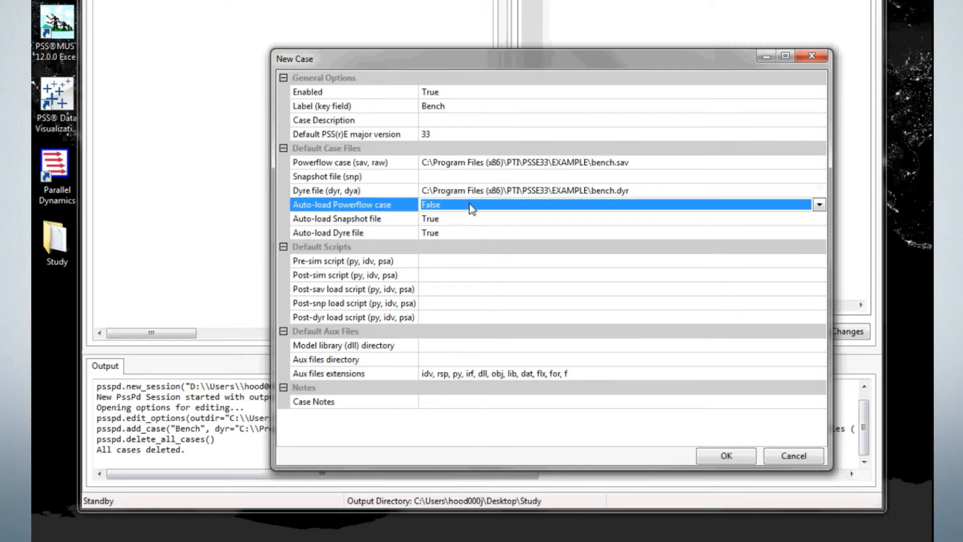
click(452, 222)
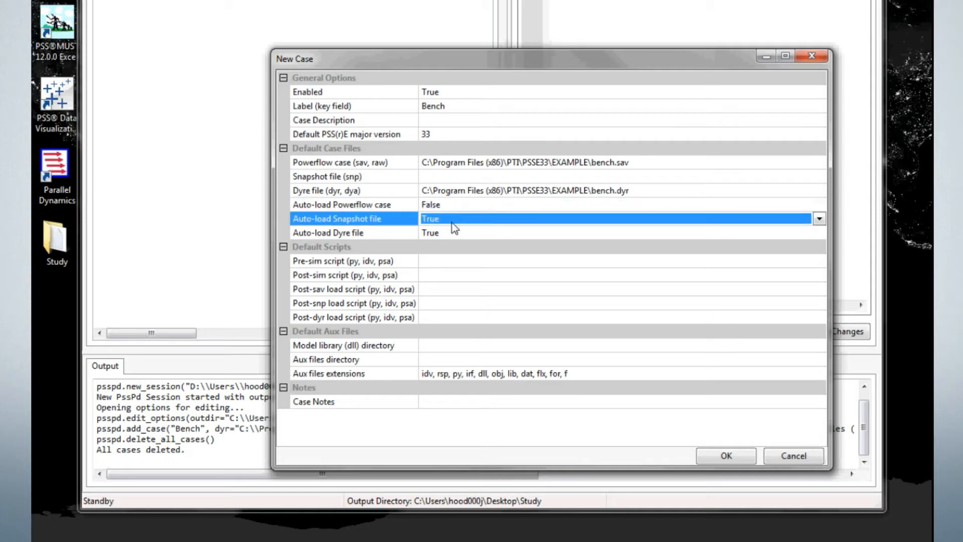
click(452, 232)
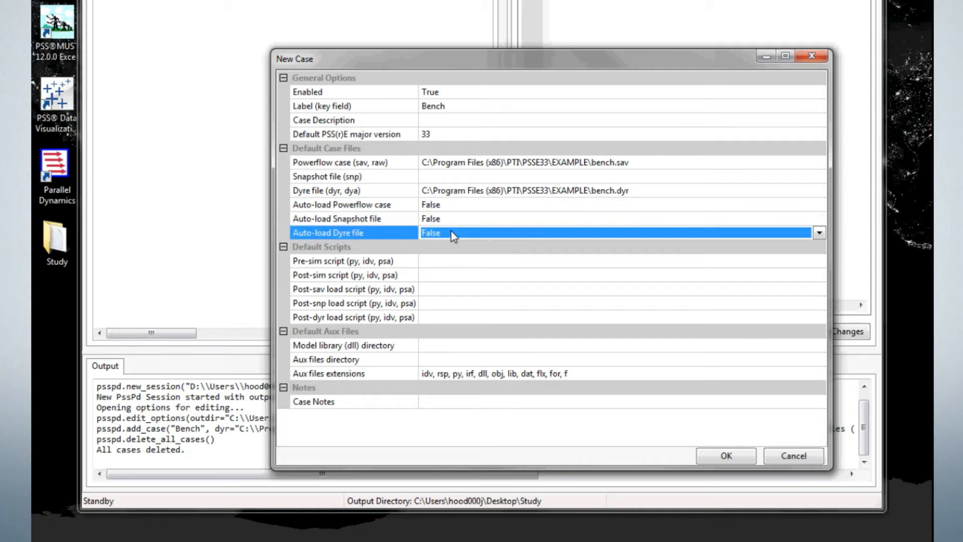
- Set the case's pre-sim script to the idv file bench_ds.idv from the PSSE33 EXAMPLE folder
click(436, 262)
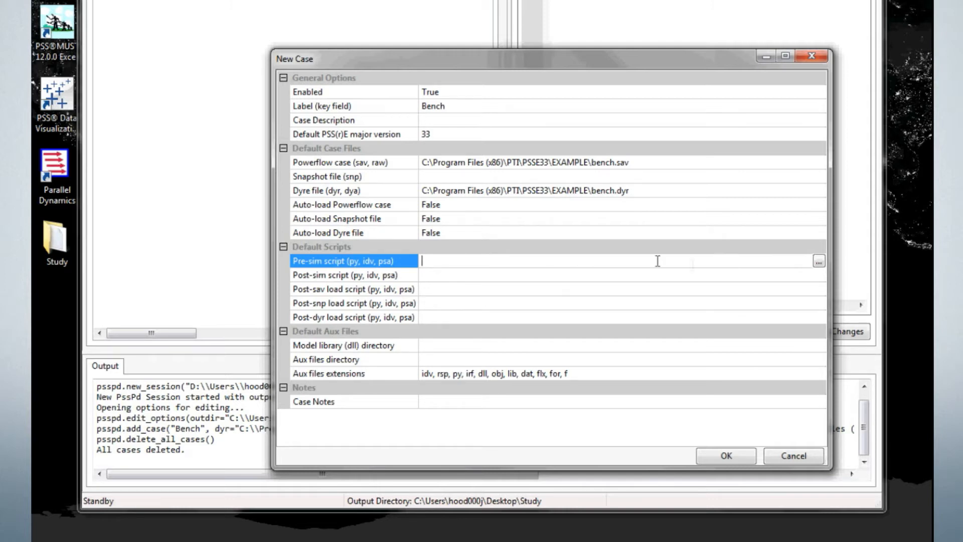
click(819, 262)
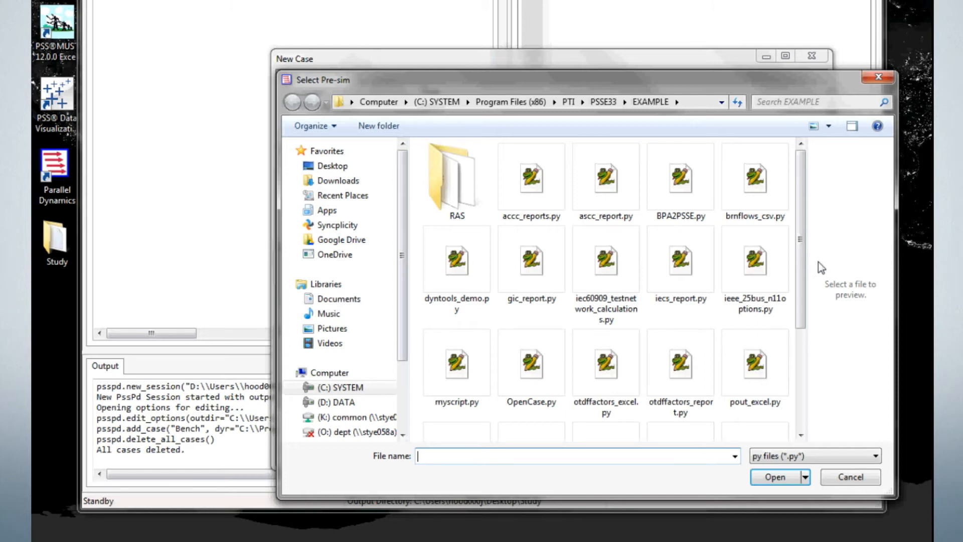
click(802, 457)
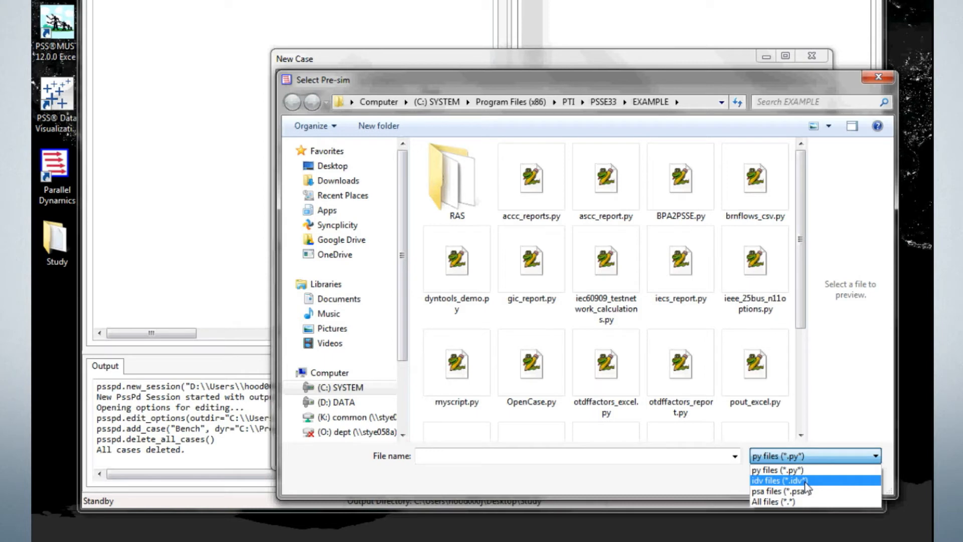
click(804, 482)
click(621, 189)
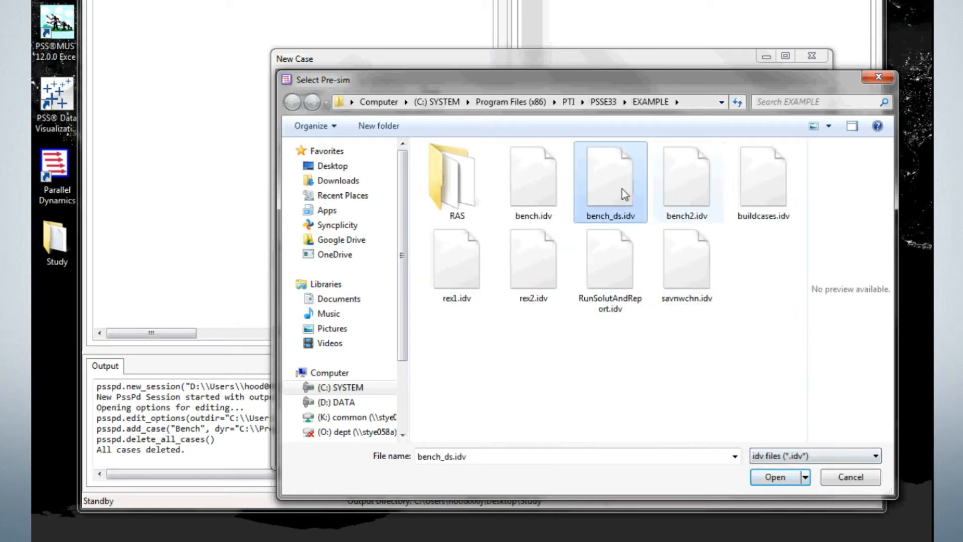
click(784, 477)
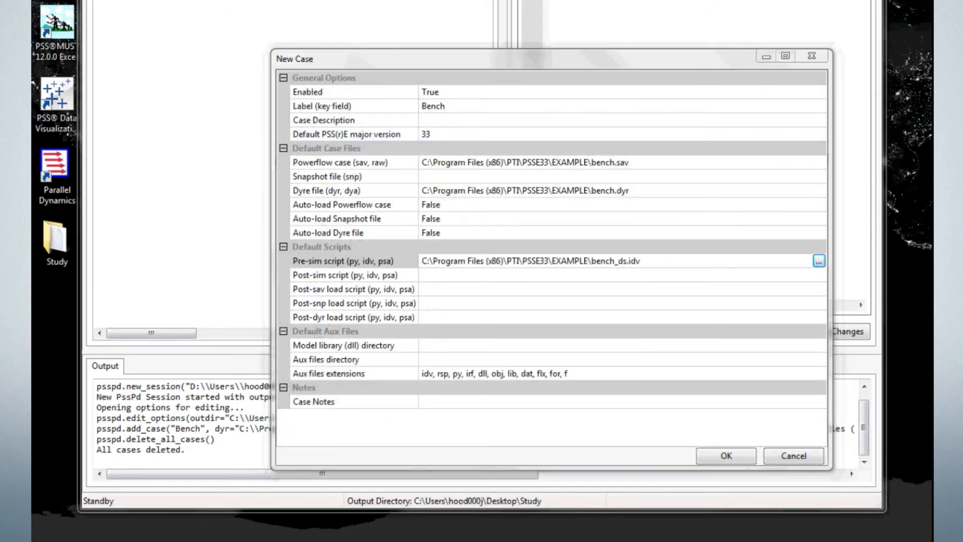
- Keep the default model library, aux files directory and aux extensions, and save the new Bench case
click(520, 345)
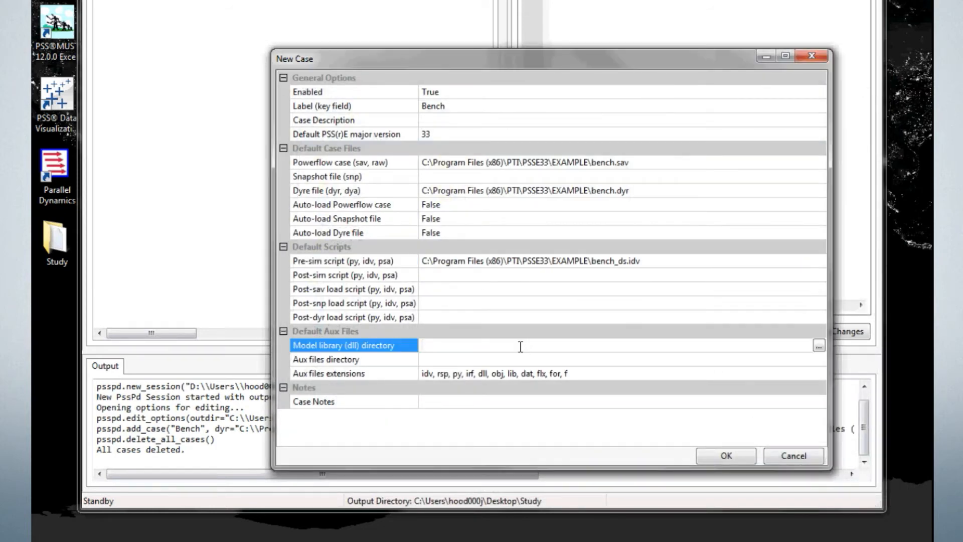
click(479, 359)
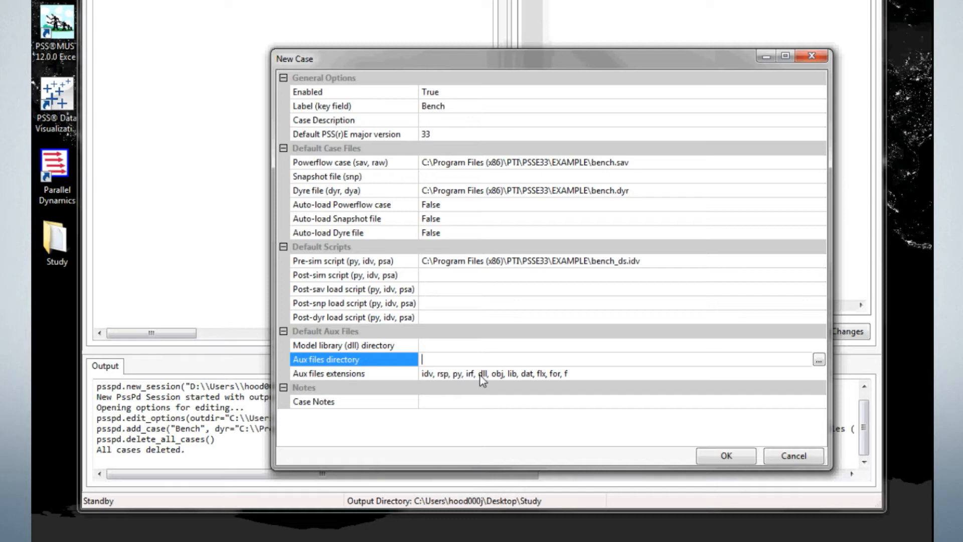
click(480, 374)
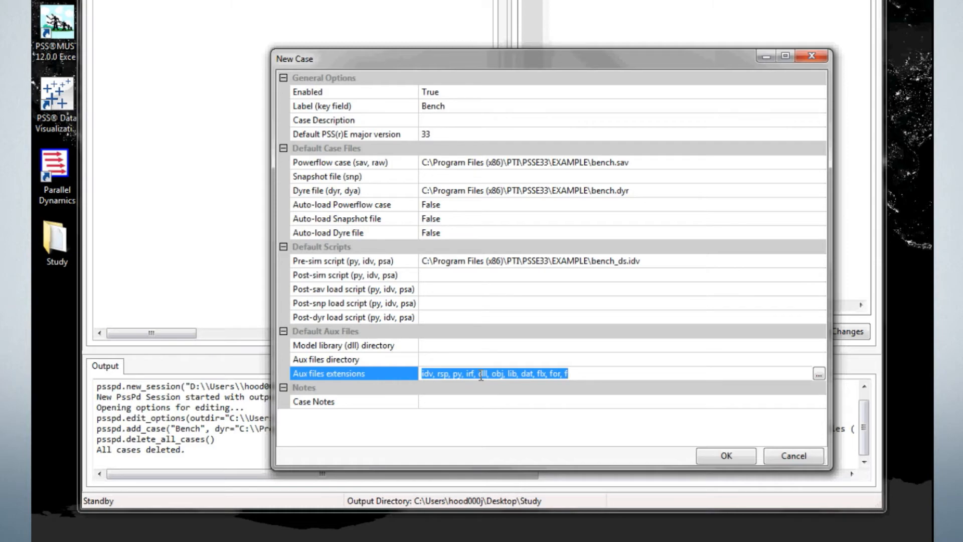
click(737, 457)
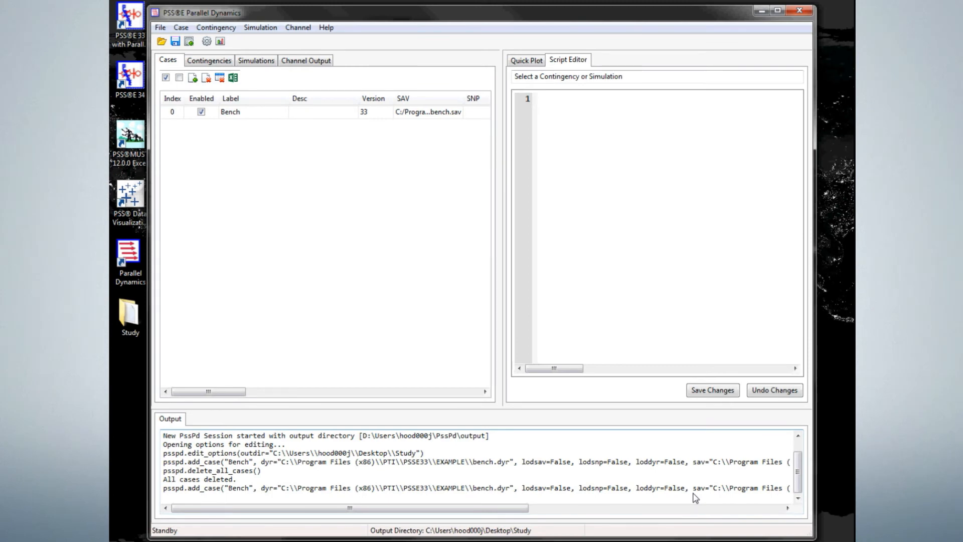
click(256, 118)
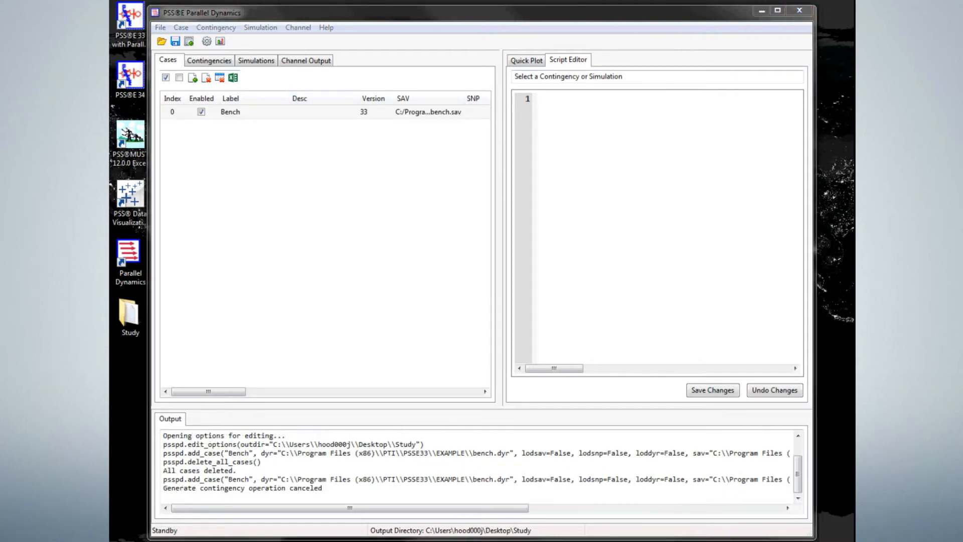
- Auto-generate branch fault contingencies for area 1 of the Bench case with a total simulation time of 5 s
click(209, 62)
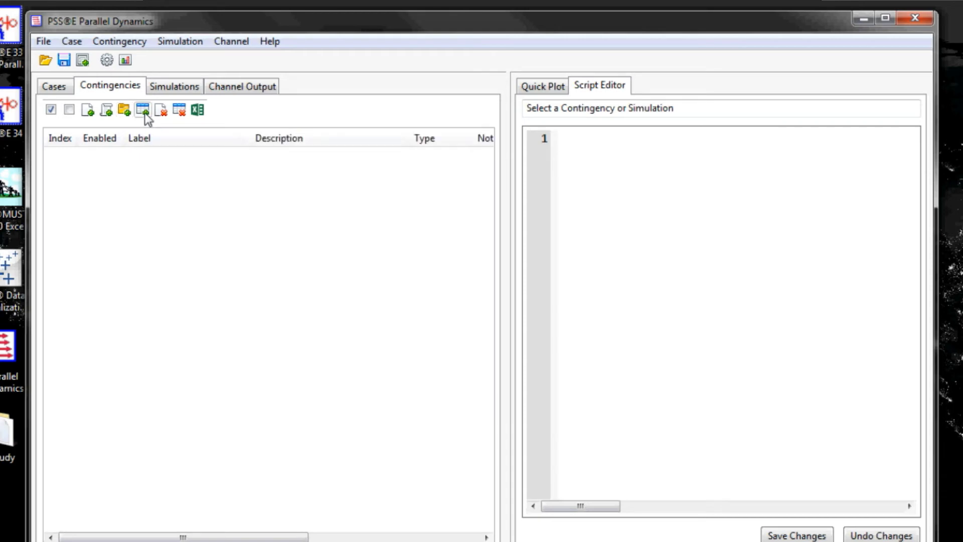
click(139, 47)
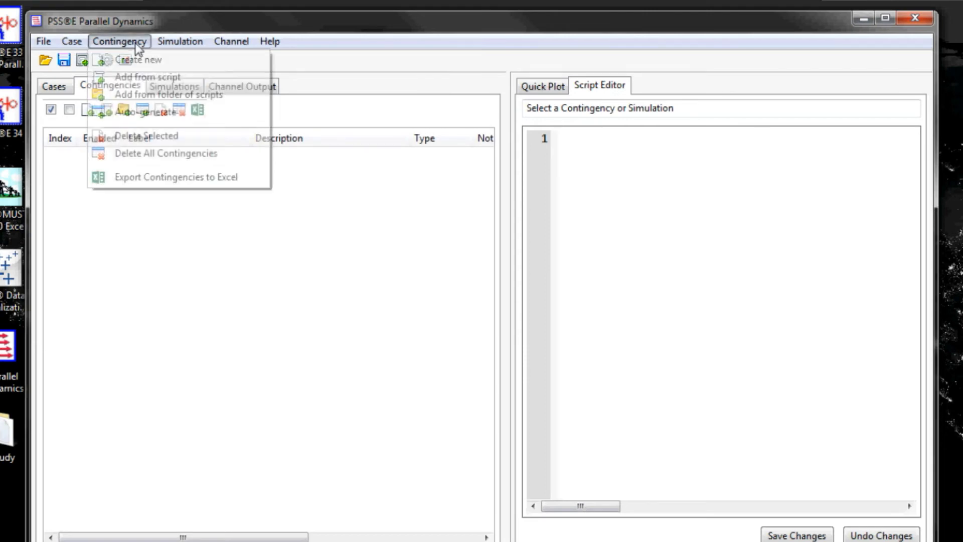
click(140, 120)
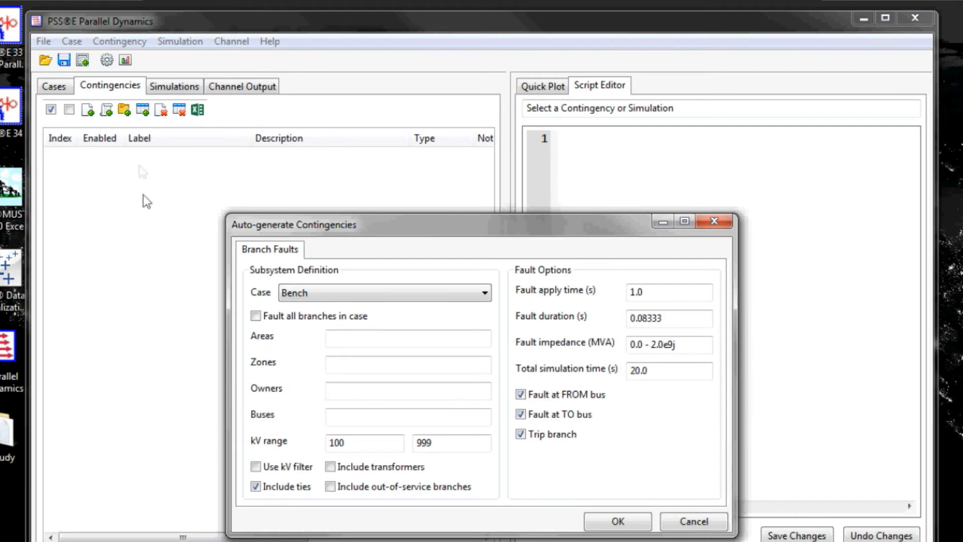
click(336, 337)
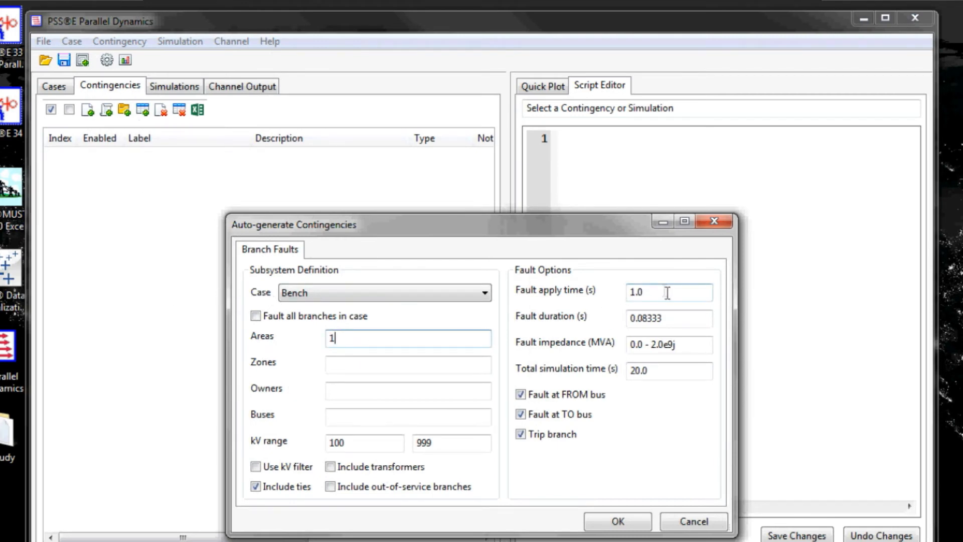
drag(649, 370, 624, 371)
text(5)
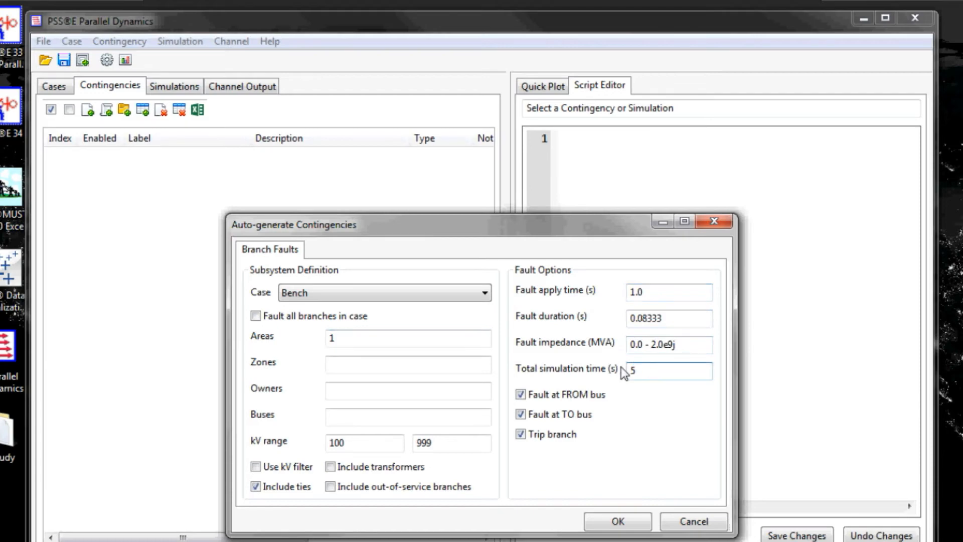
click(617, 520)
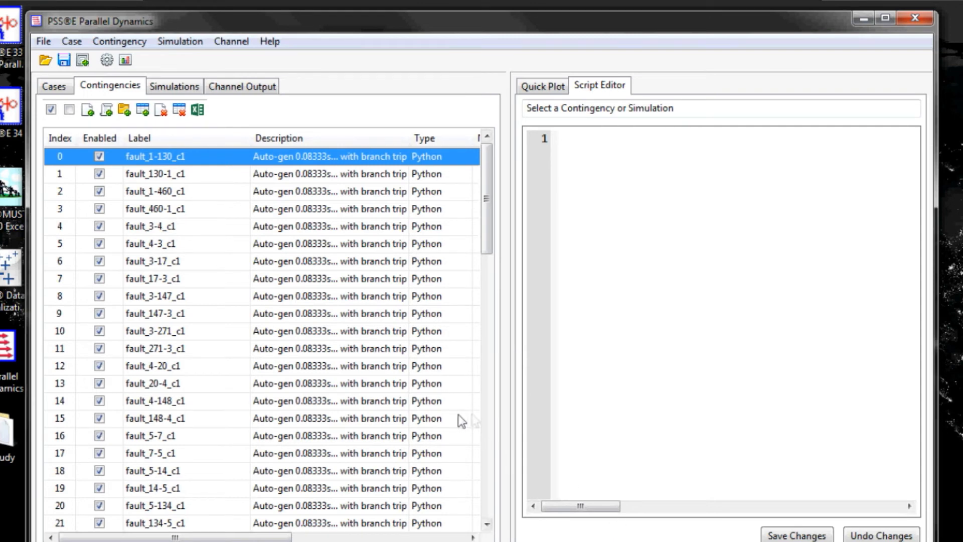
- Examine the generated scripts of contingencies fault_130-1_c1 and fault_1-130_c1
click(200, 172)
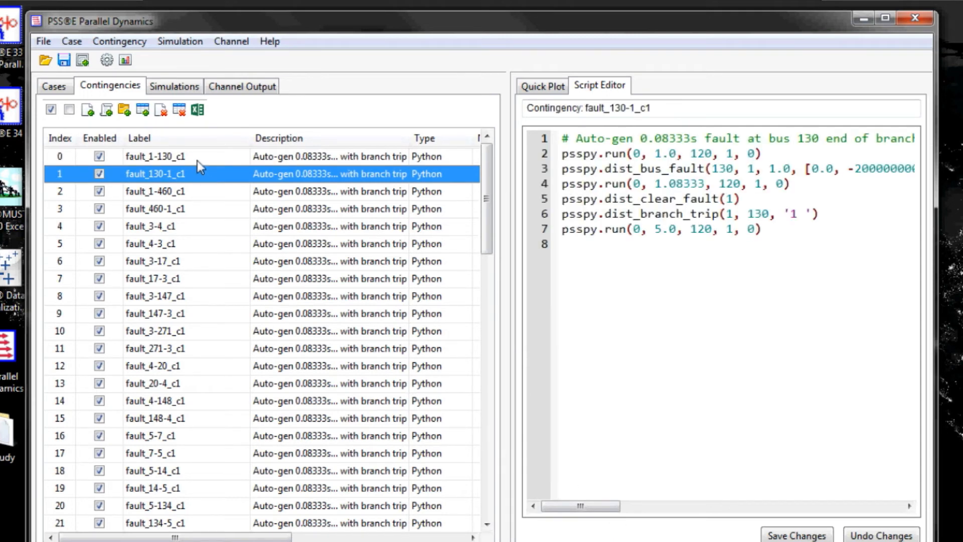
click(197, 161)
click(729, 263)
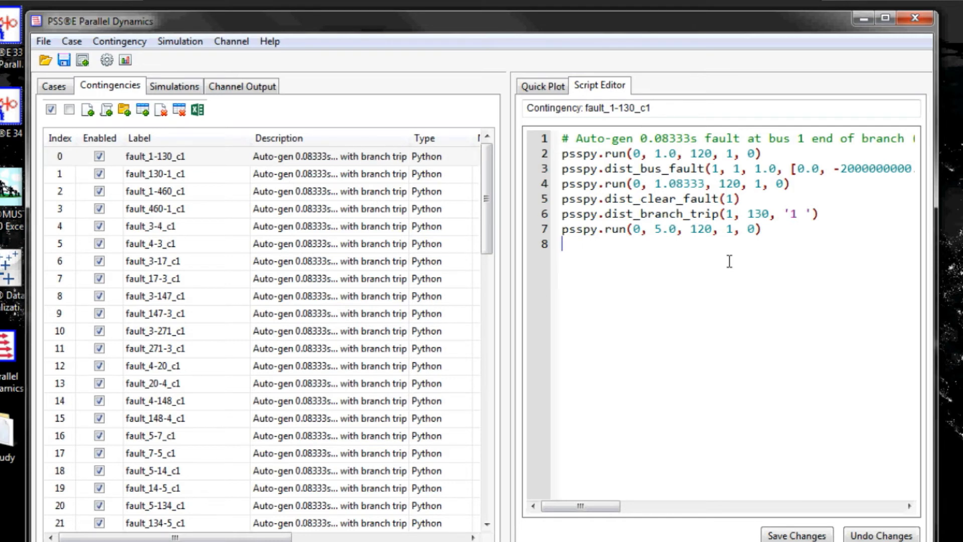
click(785, 232)
- Disable the fault_1-130_c1 contingency and enable it again
click(99, 155)
click(99, 155)
click(100, 156)
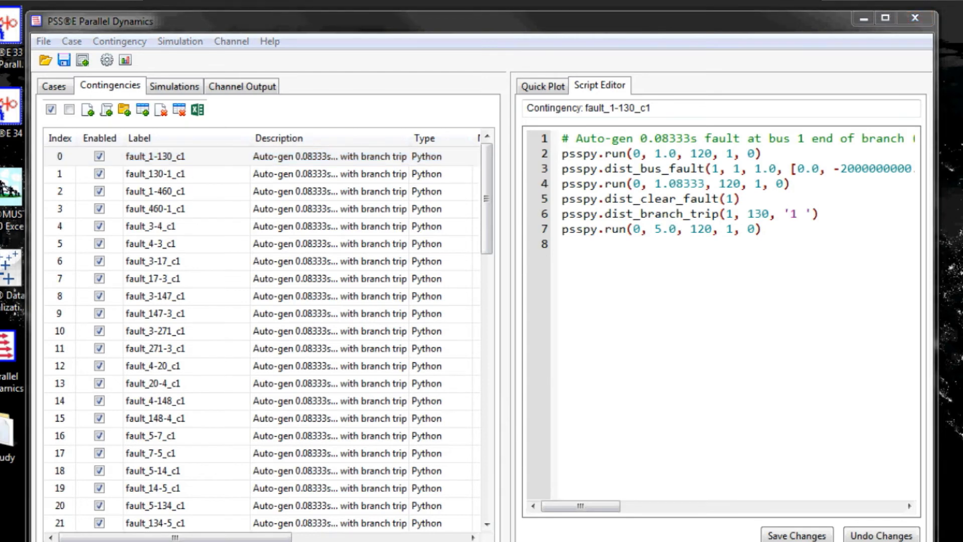
- Generate simulations that combine all cases with all contingencies
click(175, 85)
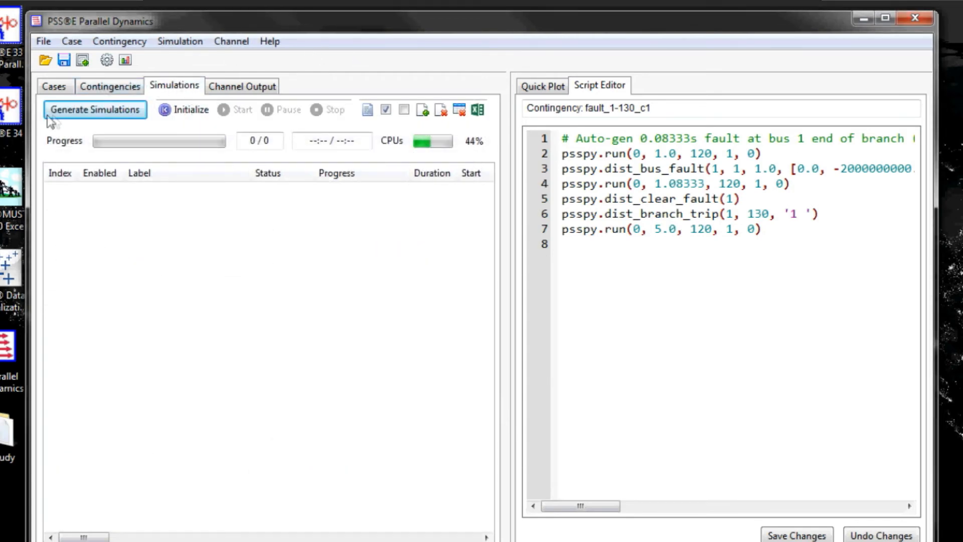
click(73, 109)
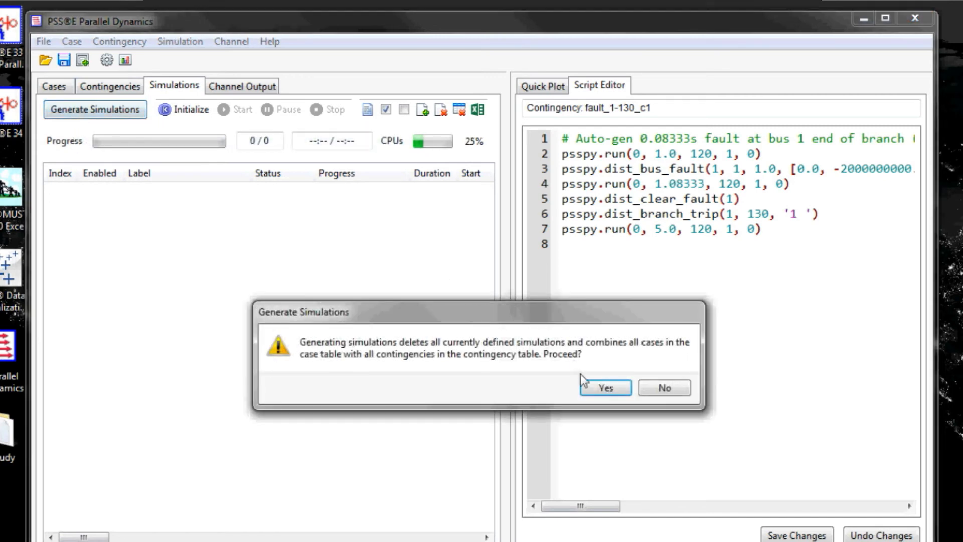
click(598, 388)
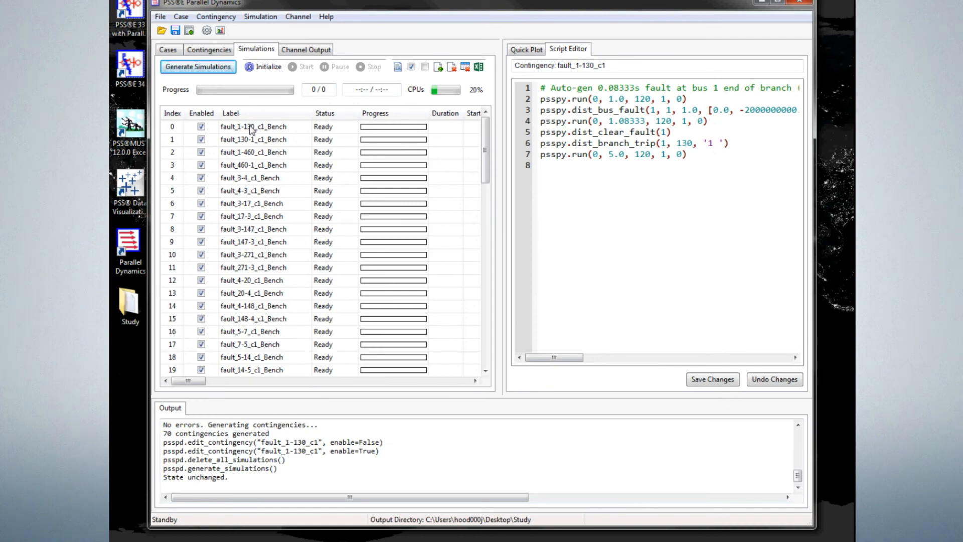
- Examine the properties of the fault_1-130_c1_Bench simulation and close them without changes
click(251, 129)
double_click(251, 129)
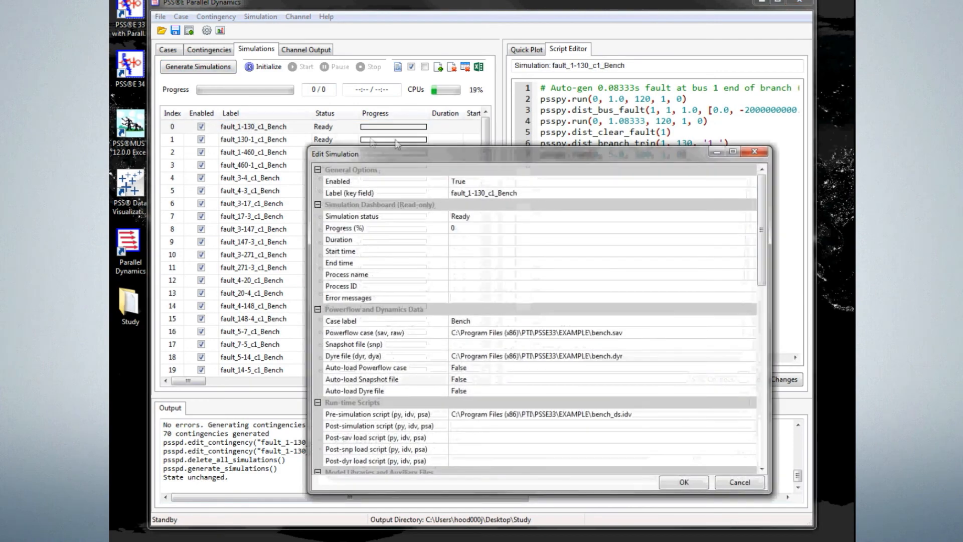
drag(467, 166, 419, 105)
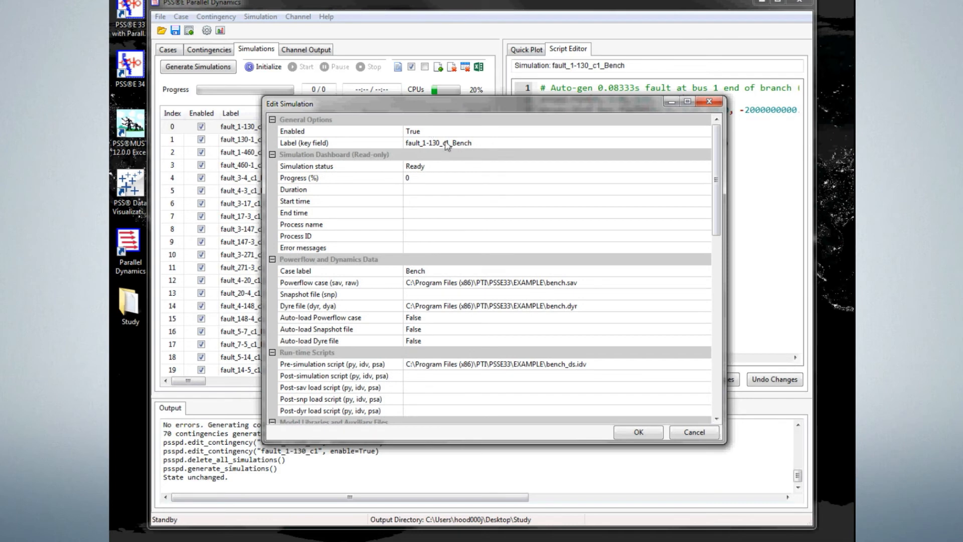
click(685, 430)
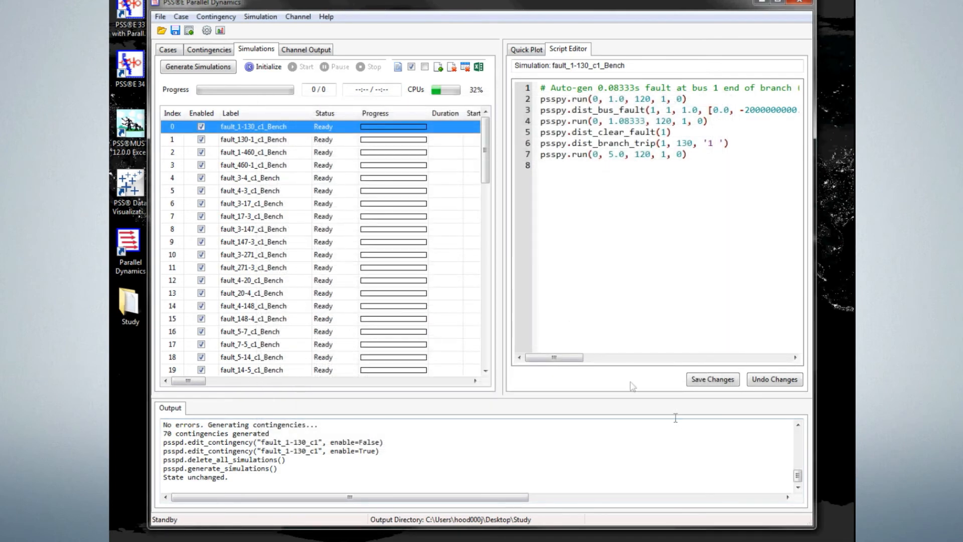
- Initialize the simulator and start running the generated simulations
click(259, 71)
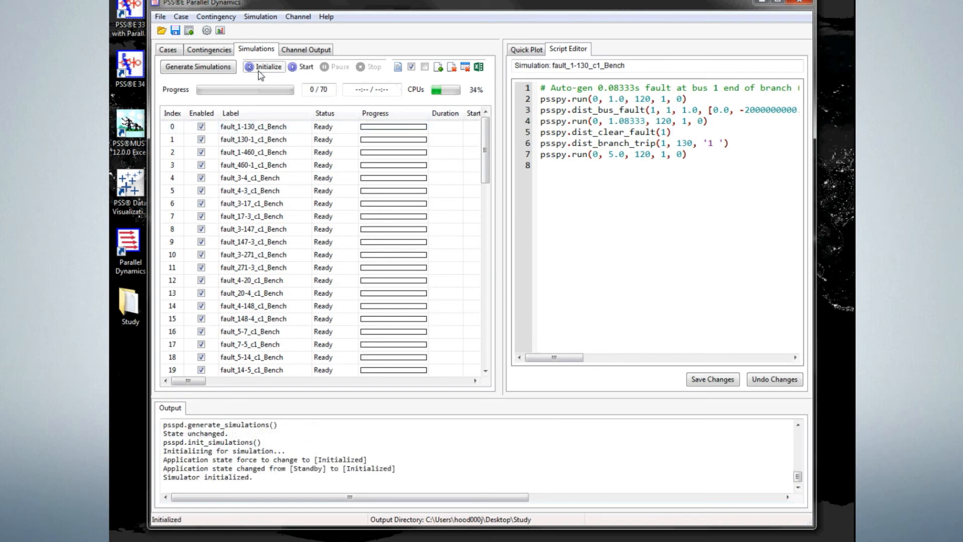
click(293, 69)
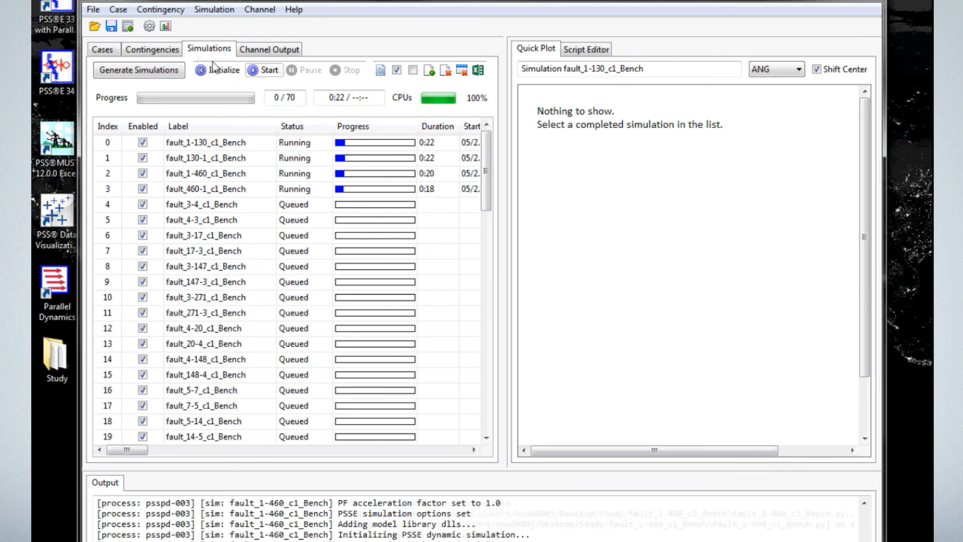
- View the results in the Study output folder, including the fault_1-130_c1_Bench subfolder, and close the folder window
click(94, 10)
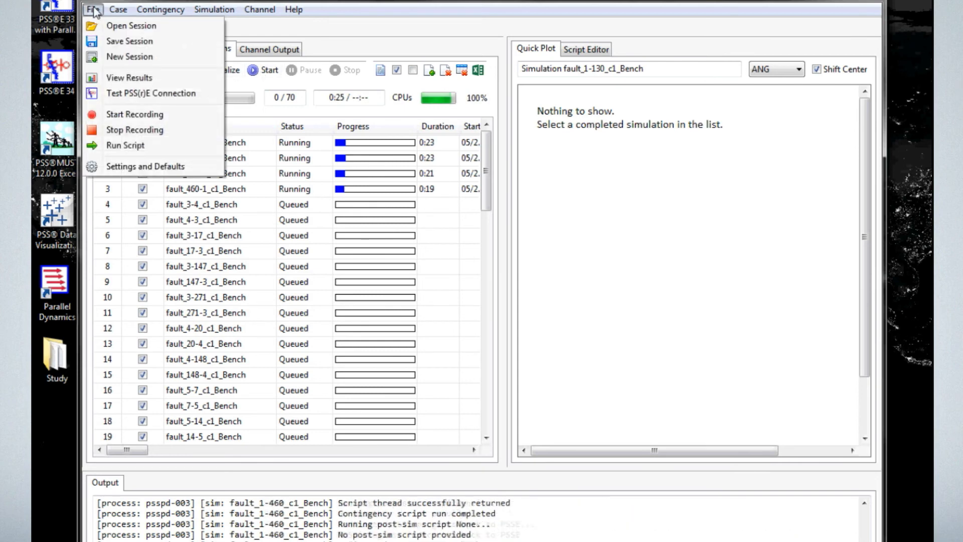
click(142, 80)
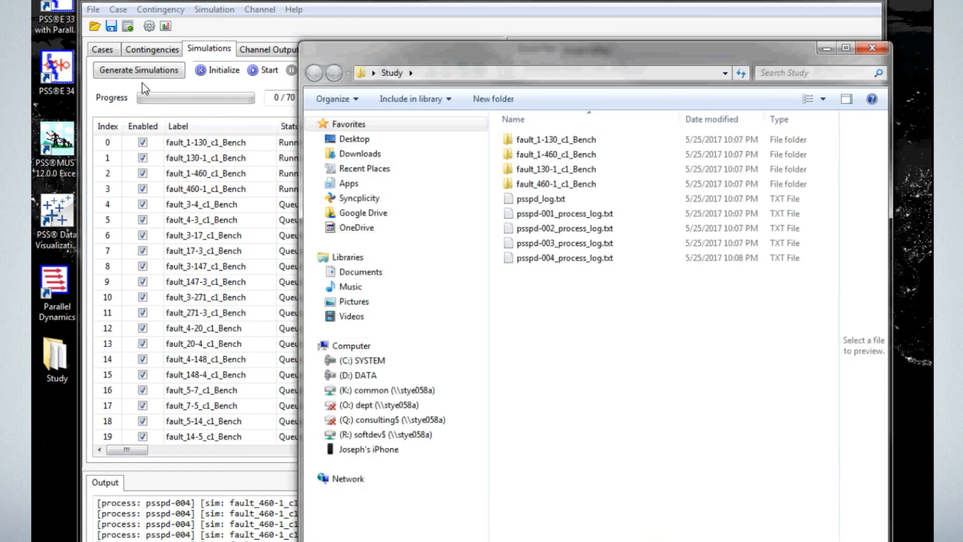
click(539, 143)
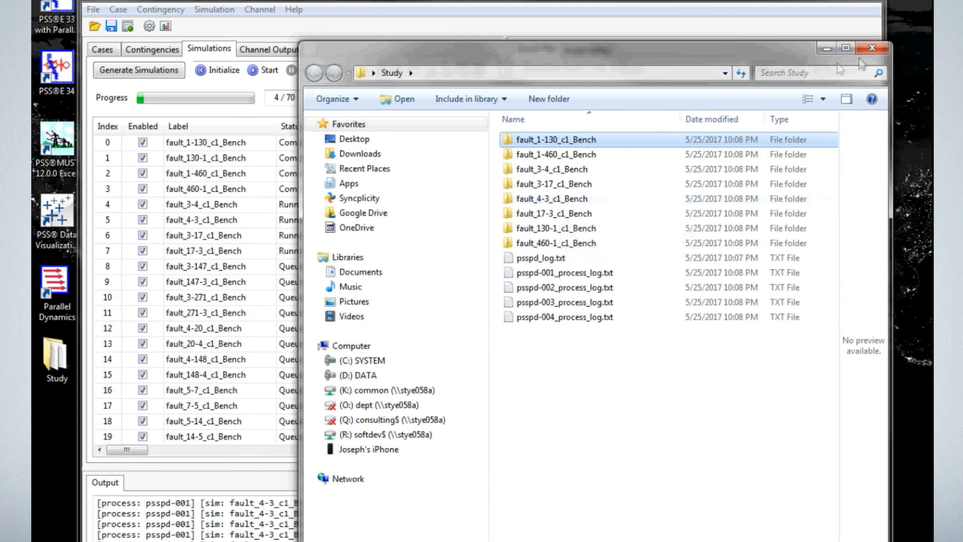
click(873, 48)
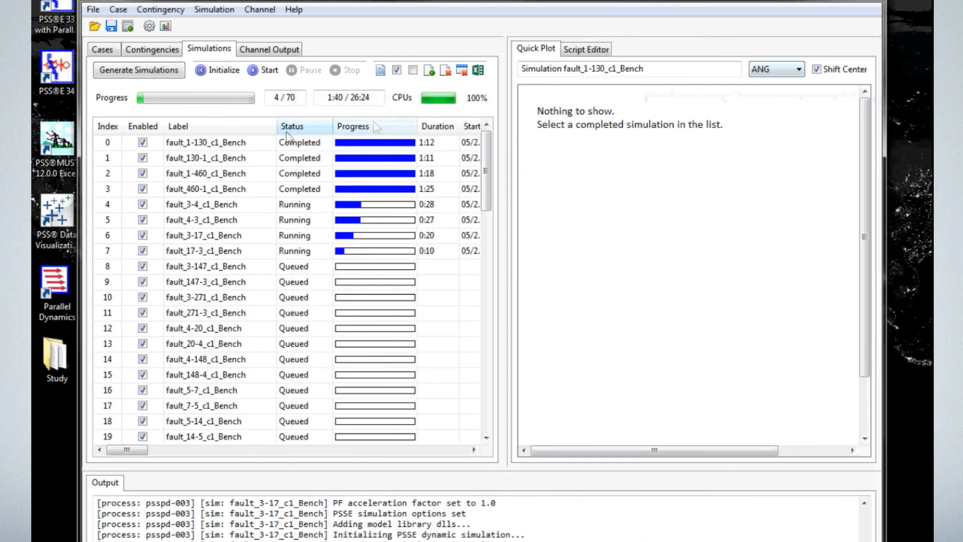
- Plot the ANG channels of the completed fault_1-130_c1_Bench simulation, check the other channel types, and toggle center shifting off and on
click(266, 146)
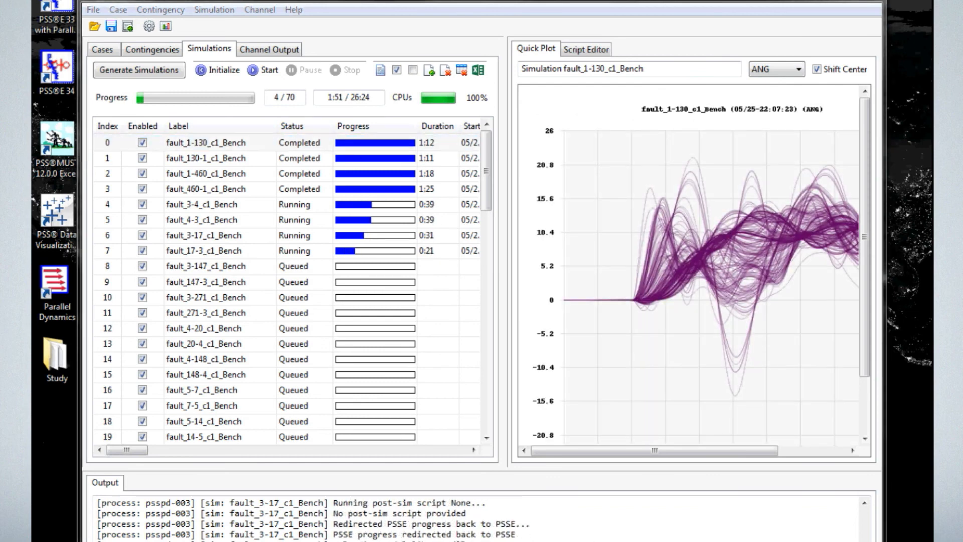
click(794, 70)
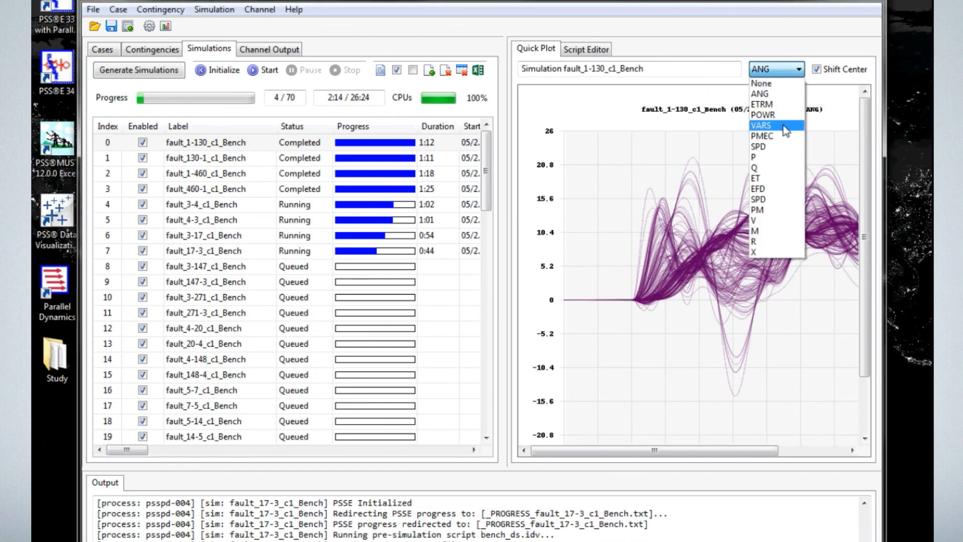
click(817, 70)
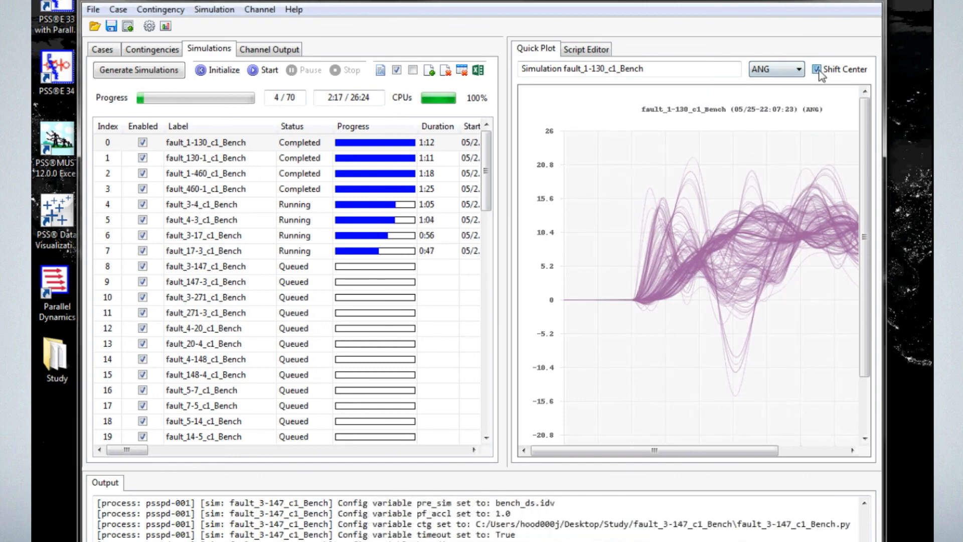
click(817, 70)
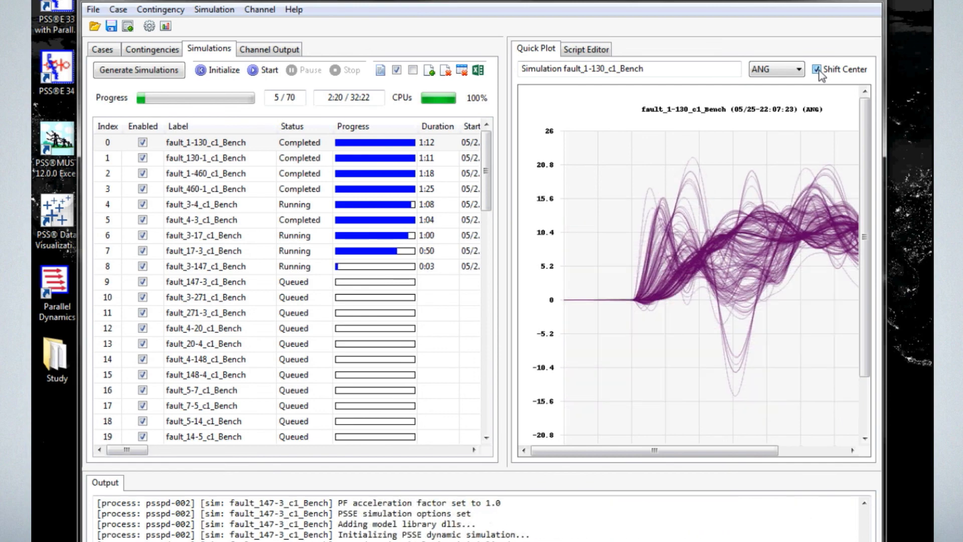